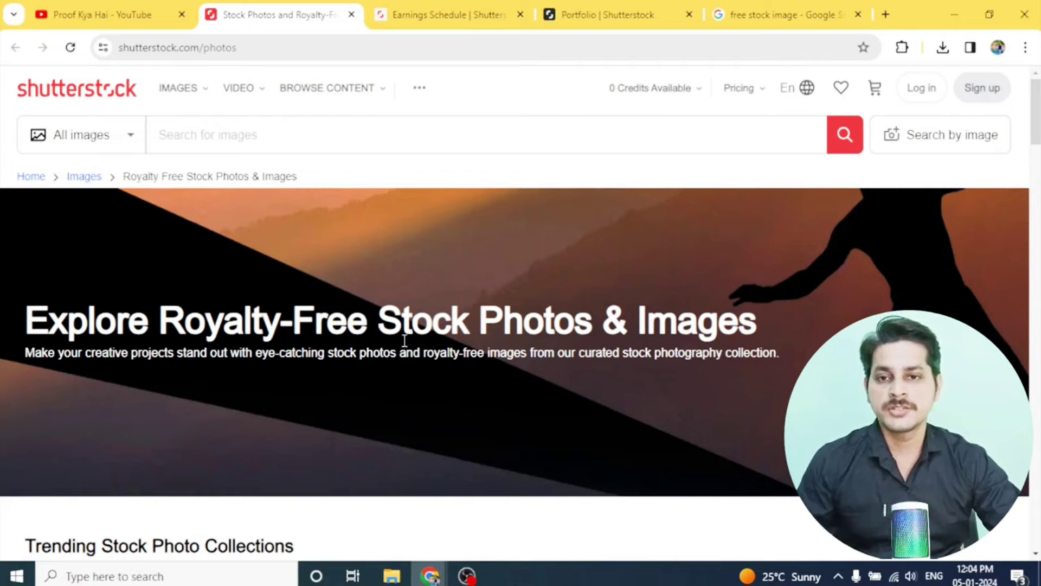
# - Open the Twilight Skies collection from Shutterstock's trending stock photo collections and view its "Sunset at Ruby Beach" photo
pyautogui.scroll(-3, 468, 341)
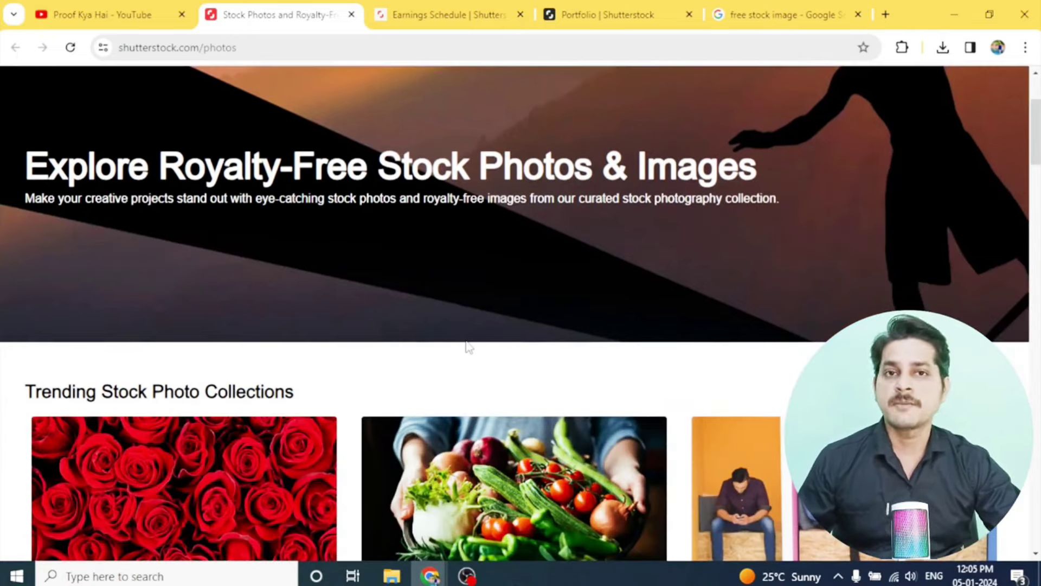
pyautogui.scroll(-3, 468, 347)
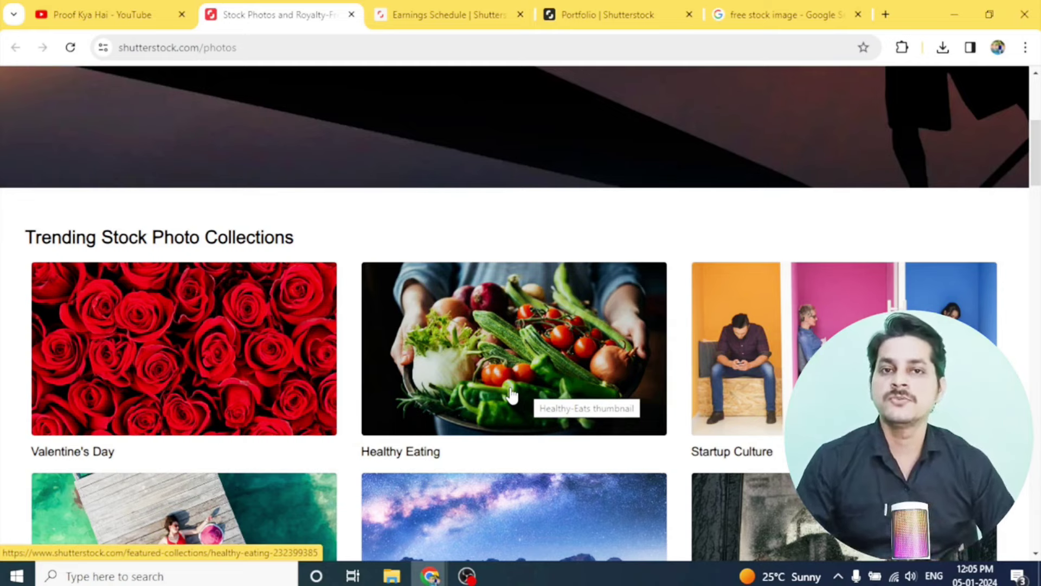
pyautogui.scroll(-3, 477, 401)
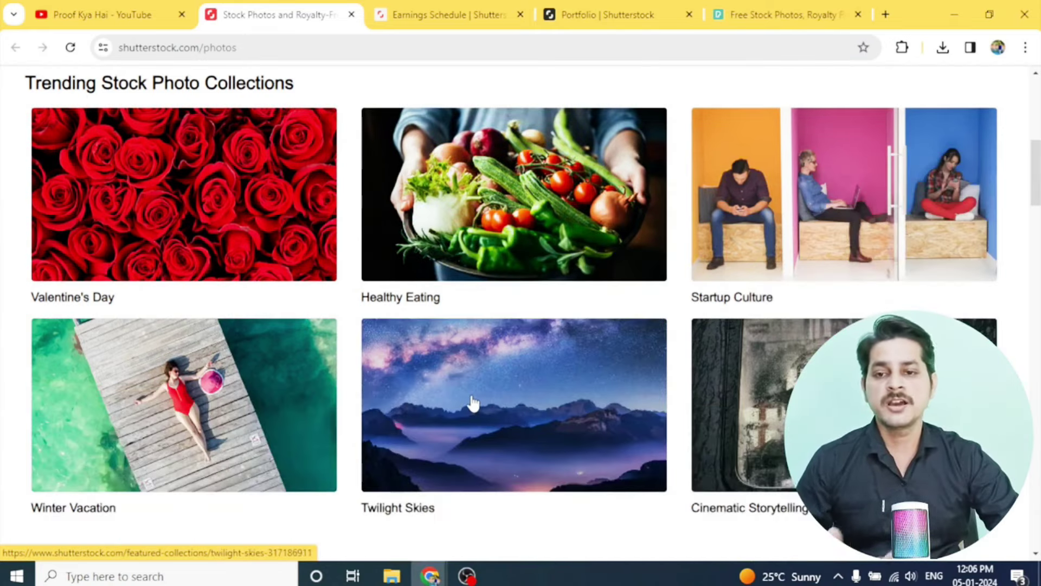
pyautogui.click(472, 402)
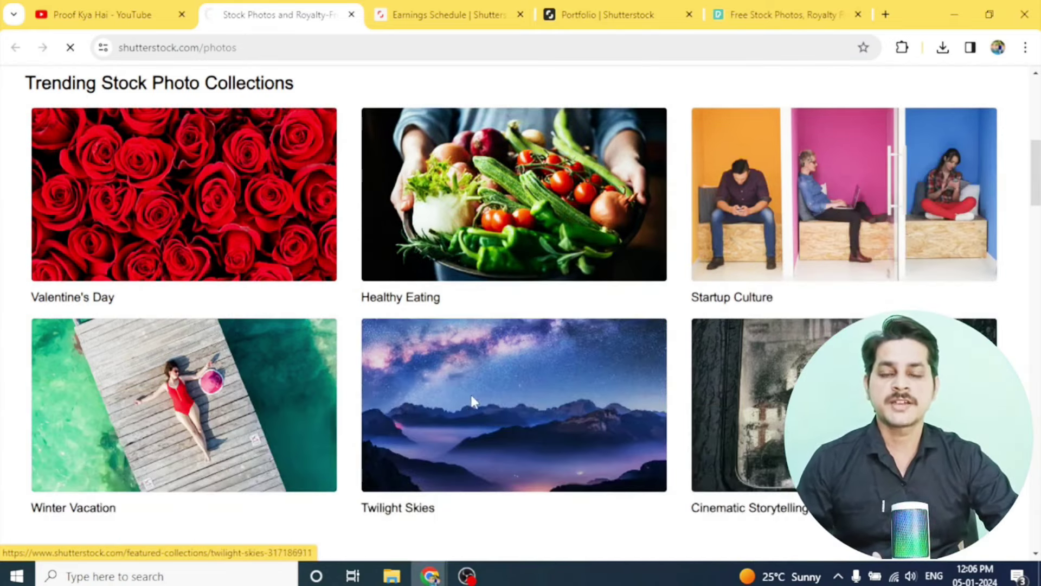
pyautogui.scroll(-6, 469, 393)
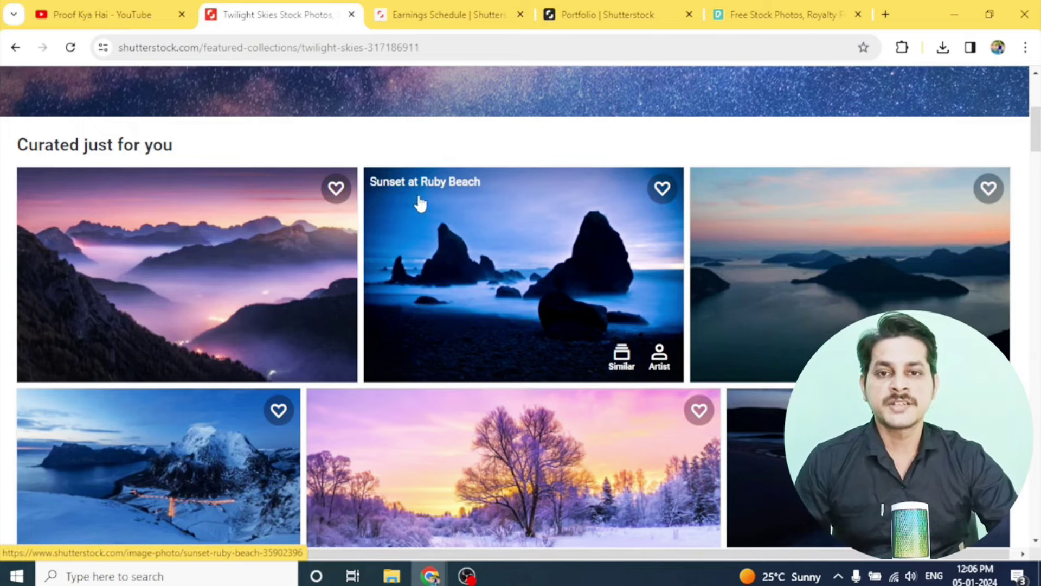
pyautogui.click(479, 279)
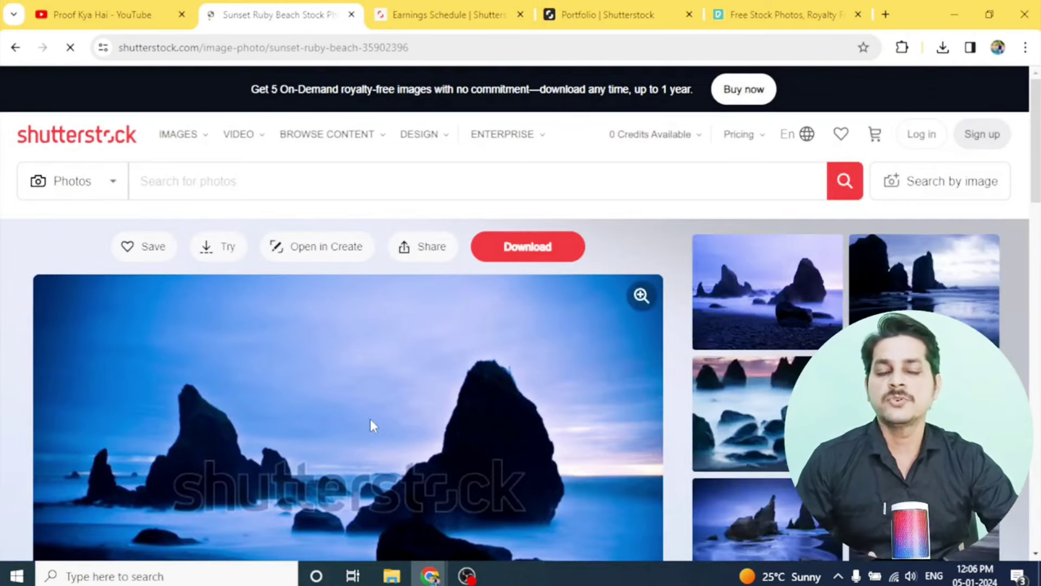
# - Review the license type and subscription prices in the photo's download options and close them without buying
pyautogui.click(525, 248)
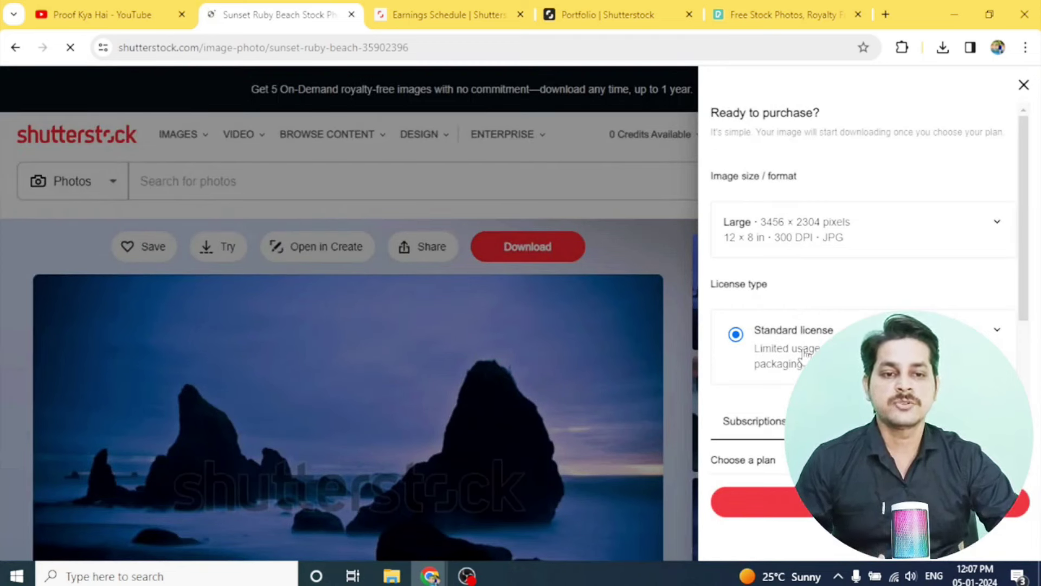
pyautogui.scroll(-3, 806, 356)
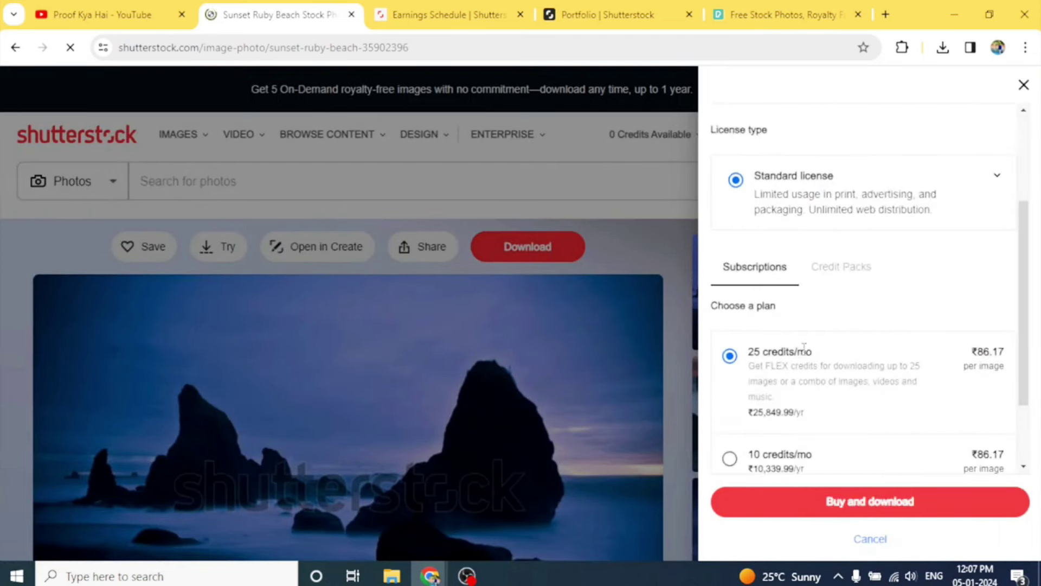
pyautogui.doubleClick(979, 352)
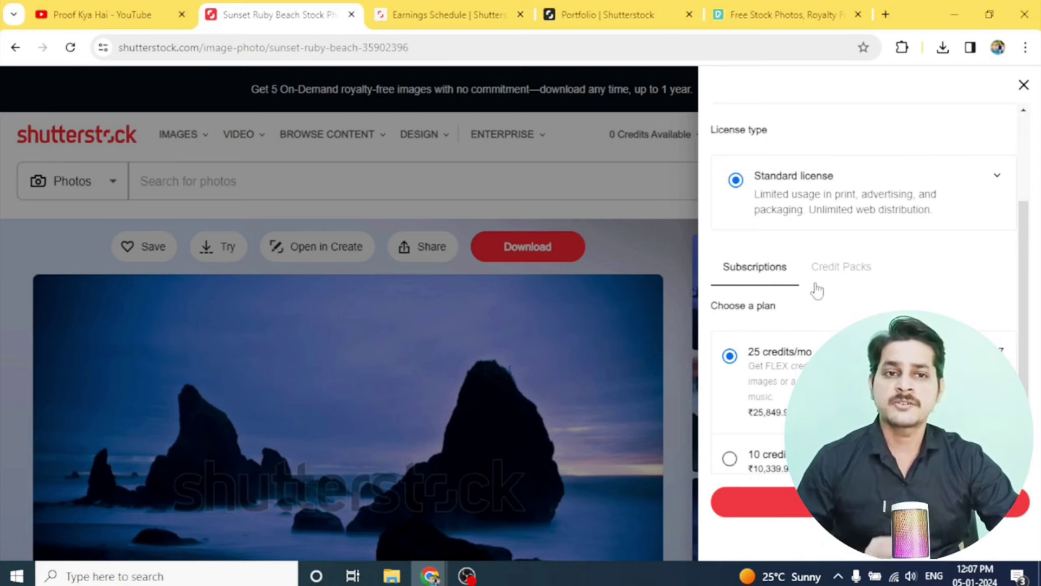
pyautogui.scroll(3, 817, 288)
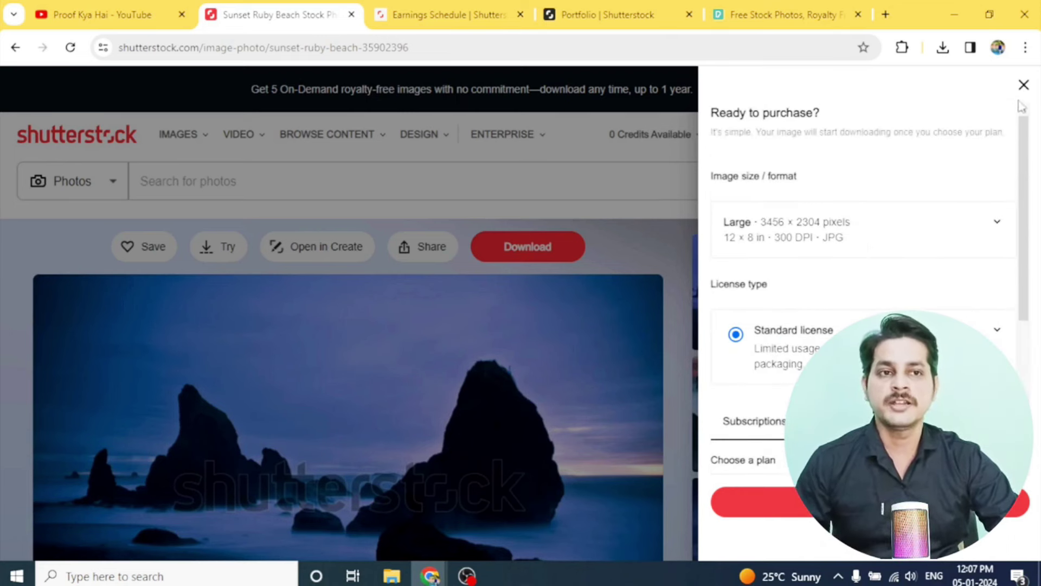
pyautogui.click(1024, 85)
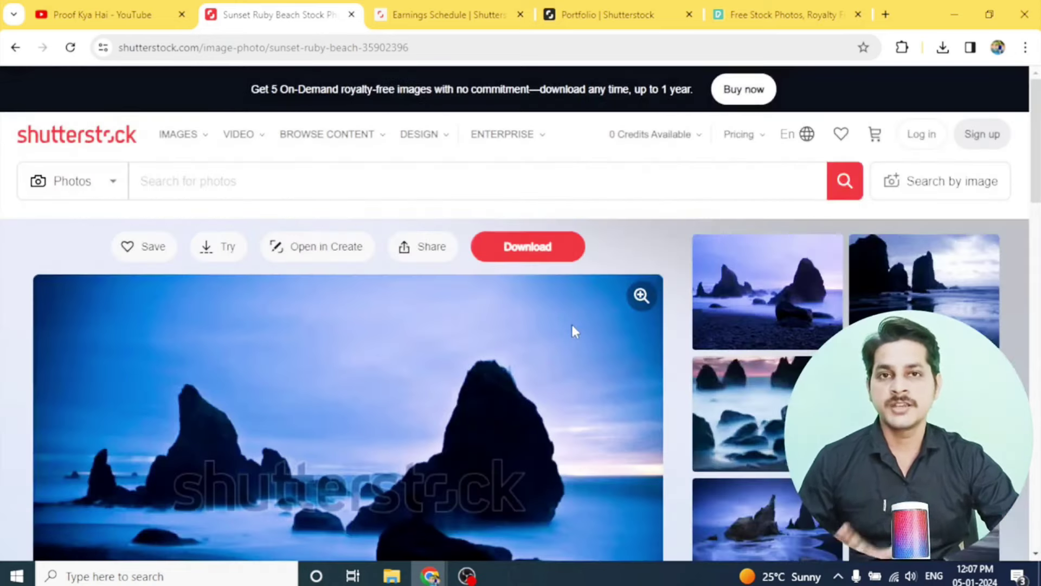
pyautogui.scroll(-3, 570, 326)
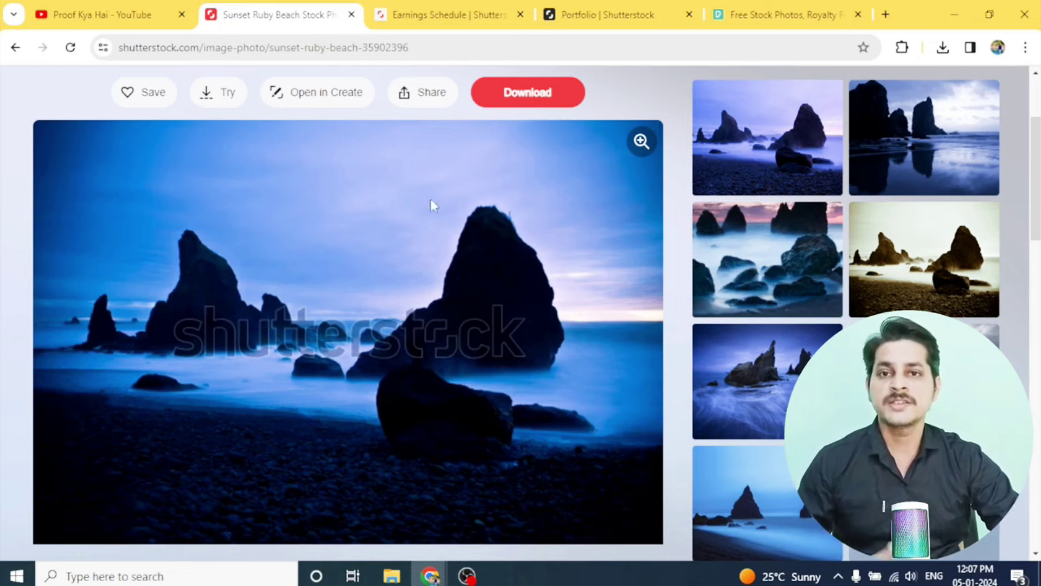
# - Examine the Level 1 and Level 6 license counts and commission rates for images on Shutterstock's Earnings Schedule page
pyautogui.click(420, 15)
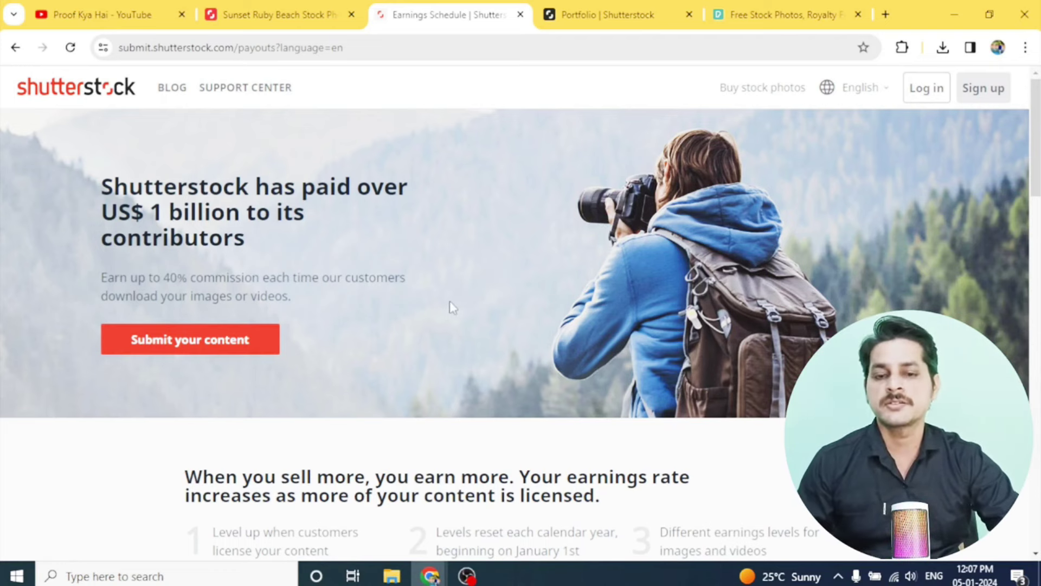
pyautogui.scroll(-5, 451, 305)
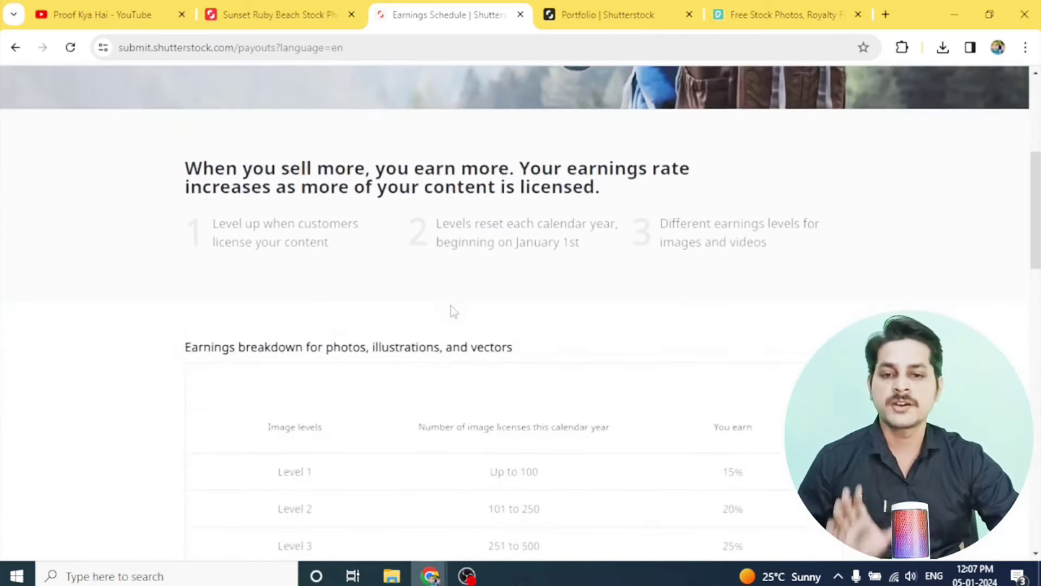
pyautogui.scroll(-3, 451, 305)
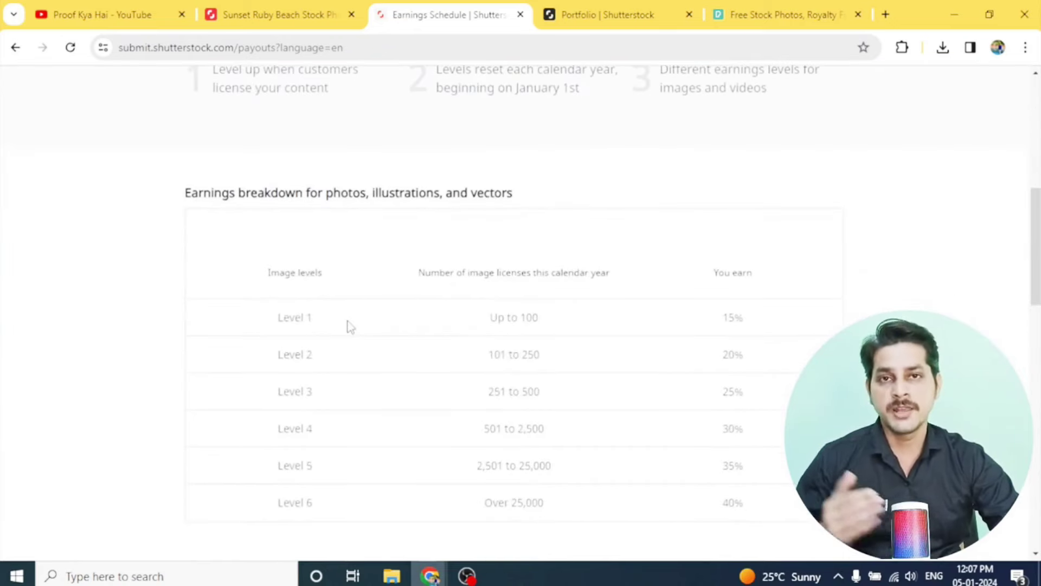
pyautogui.moveTo(279, 319); pyautogui.dragTo(325, 323)
pyautogui.moveTo(490, 319); pyautogui.dragTo(529, 317)
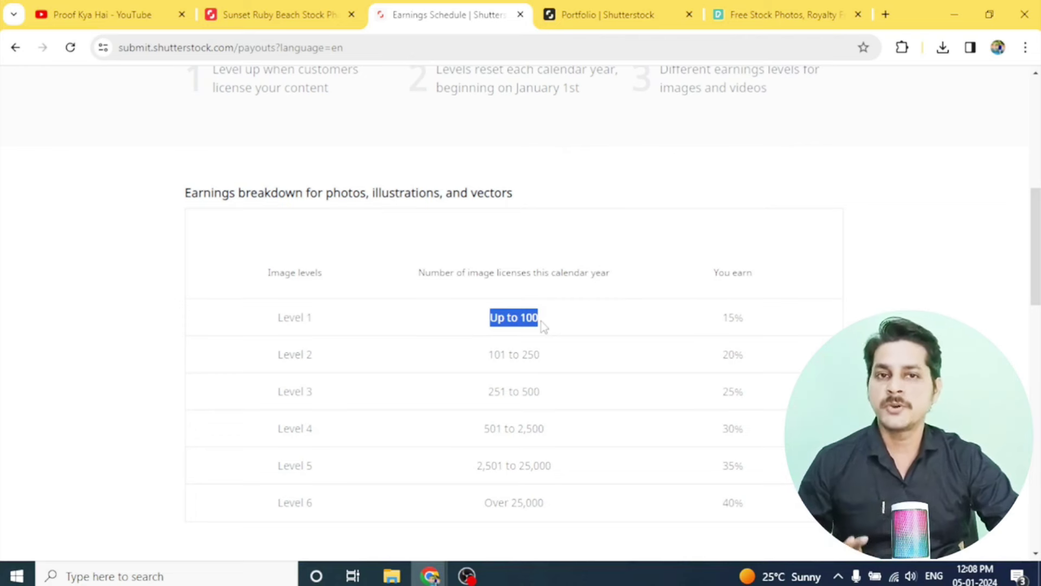
pyautogui.moveTo(721, 319); pyautogui.dragTo(747, 324)
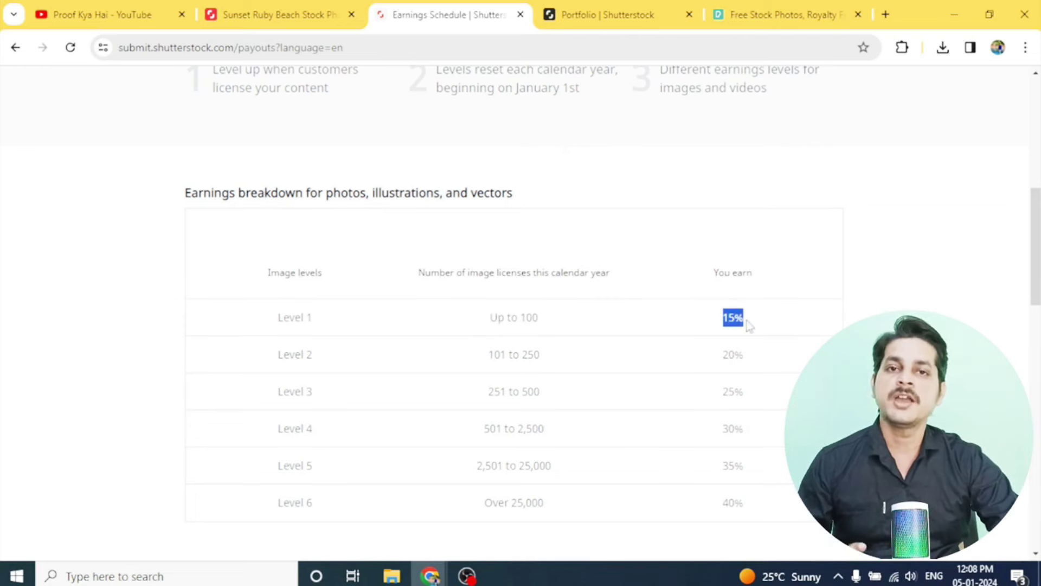
pyautogui.scroll(-3, 710, 330)
pyautogui.moveTo(275, 348); pyautogui.dragTo(334, 357)
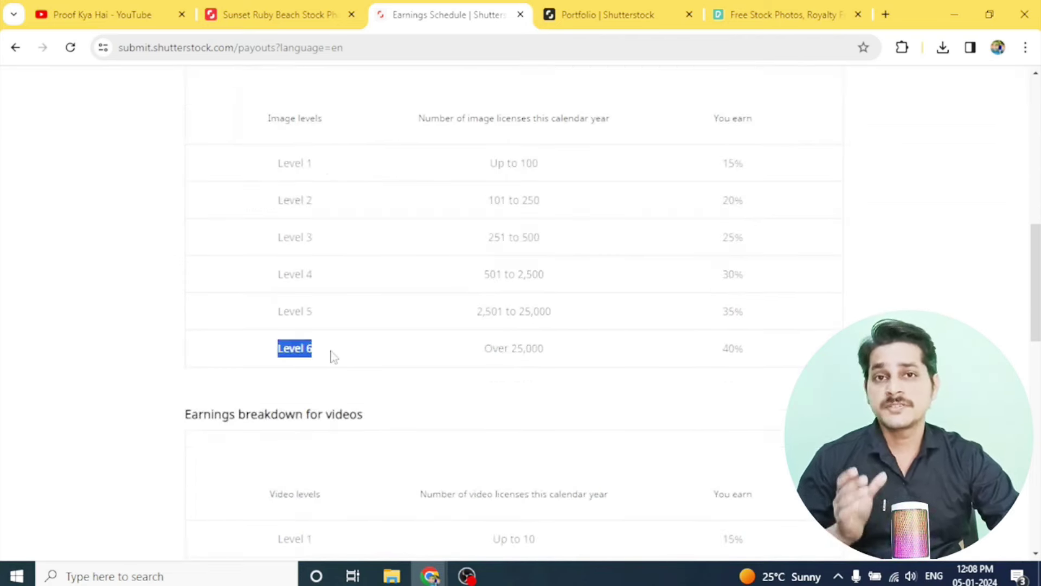
pyautogui.moveTo(485, 348); pyautogui.dragTo(561, 356)
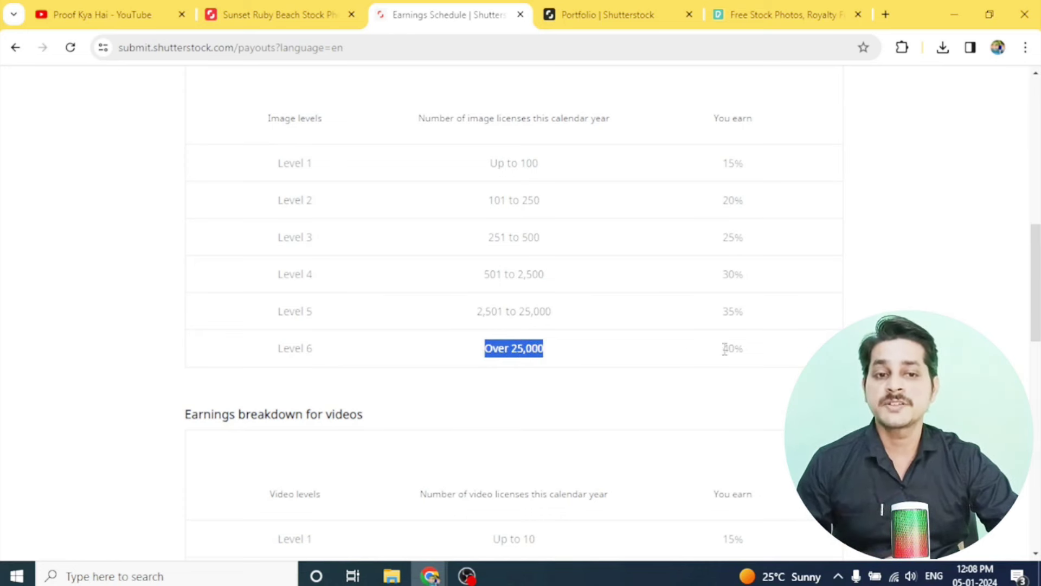
pyautogui.moveTo(723, 348); pyautogui.dragTo(766, 357)
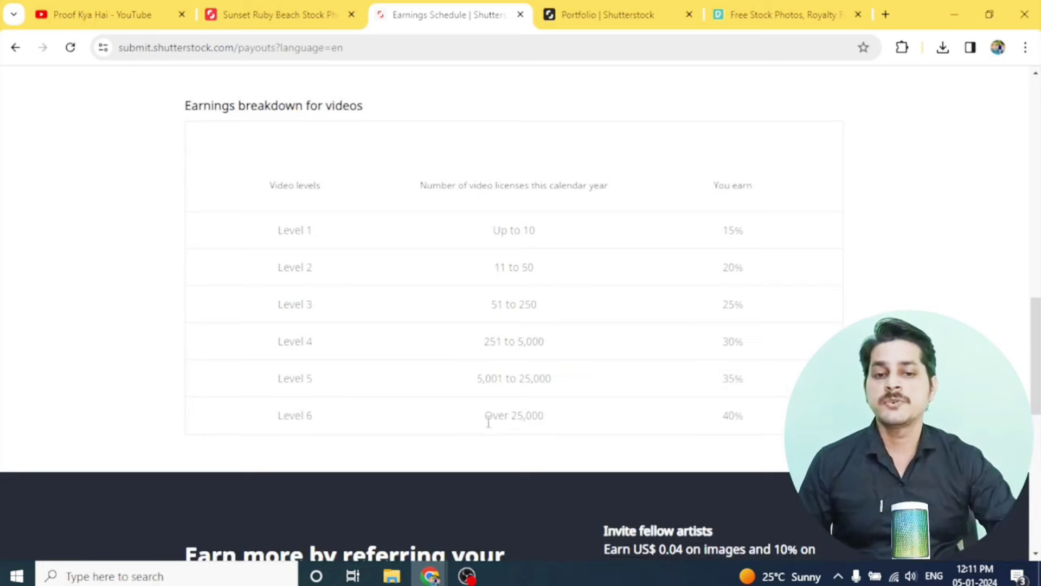
# - Examine the Level 6 and Level 1 rows of the earnings breakdown for videos and return to the page's start
pyautogui.moveTo(483, 415); pyautogui.dragTo(554, 418)
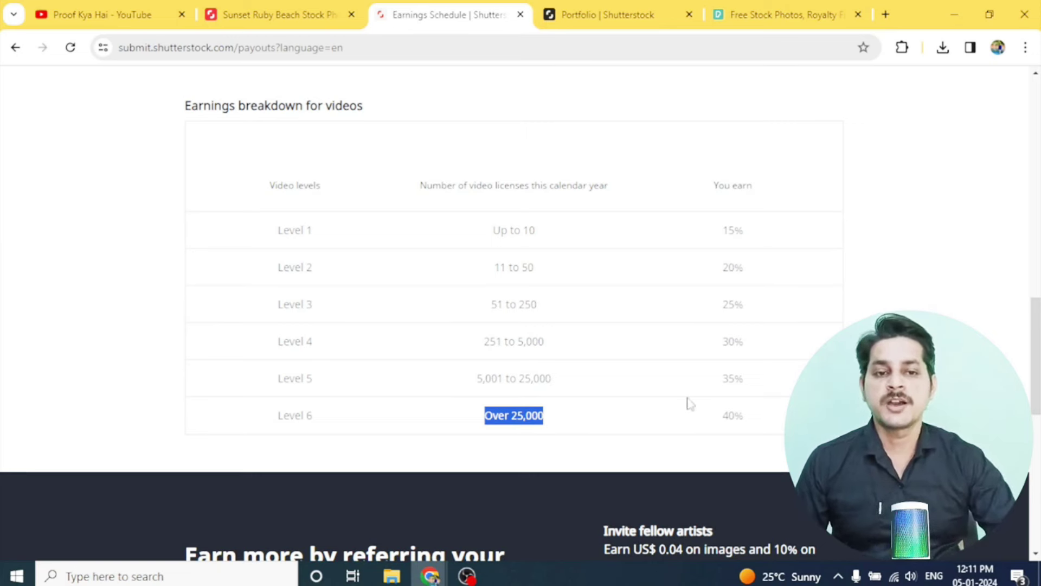
pyautogui.click(732, 417)
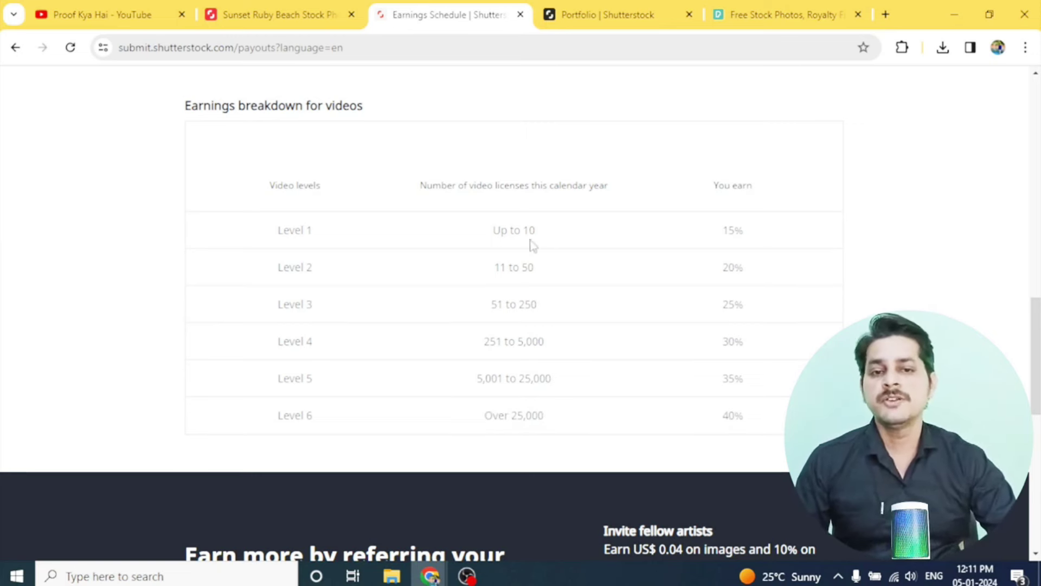
pyautogui.moveTo(495, 229); pyautogui.dragTo(580, 233)
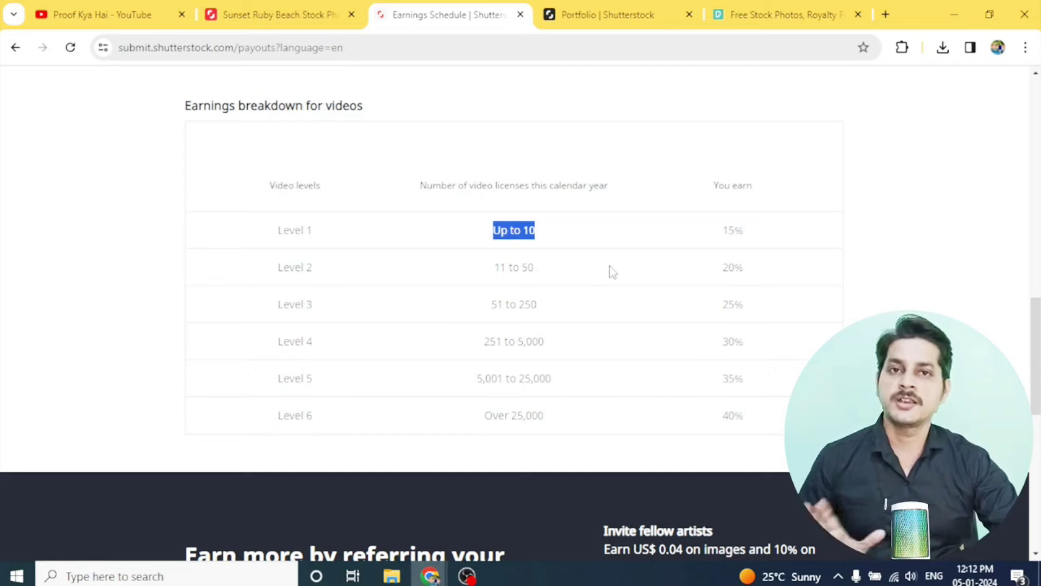
pyautogui.click(910, 269)
pyautogui.scroll(15, 906, 290)
pyautogui.scroll(3, 495, 283)
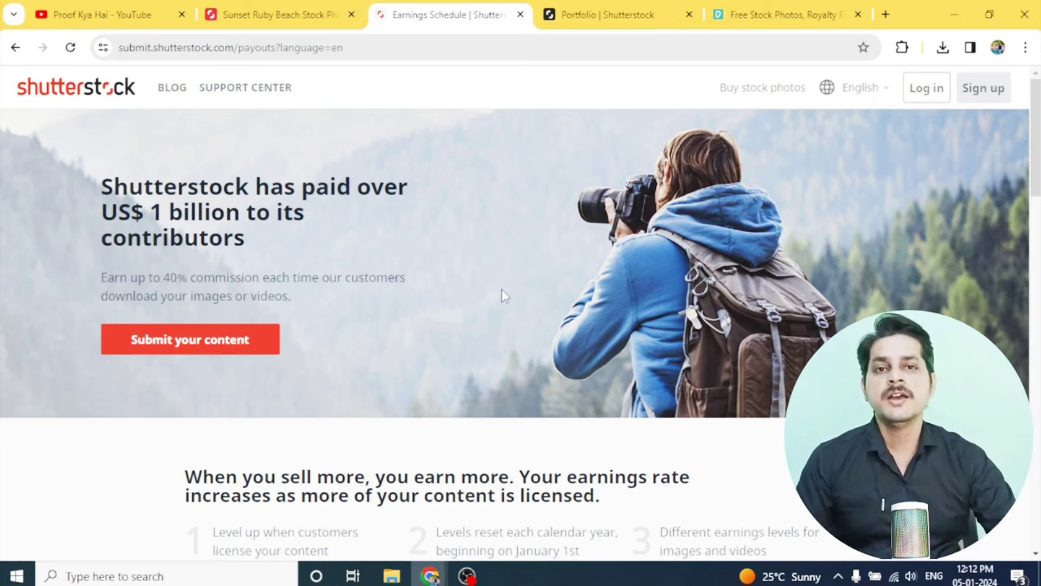
# - Return to the Google results for "free stock image" and open the main Pexels result
pyautogui.click(788, 16)
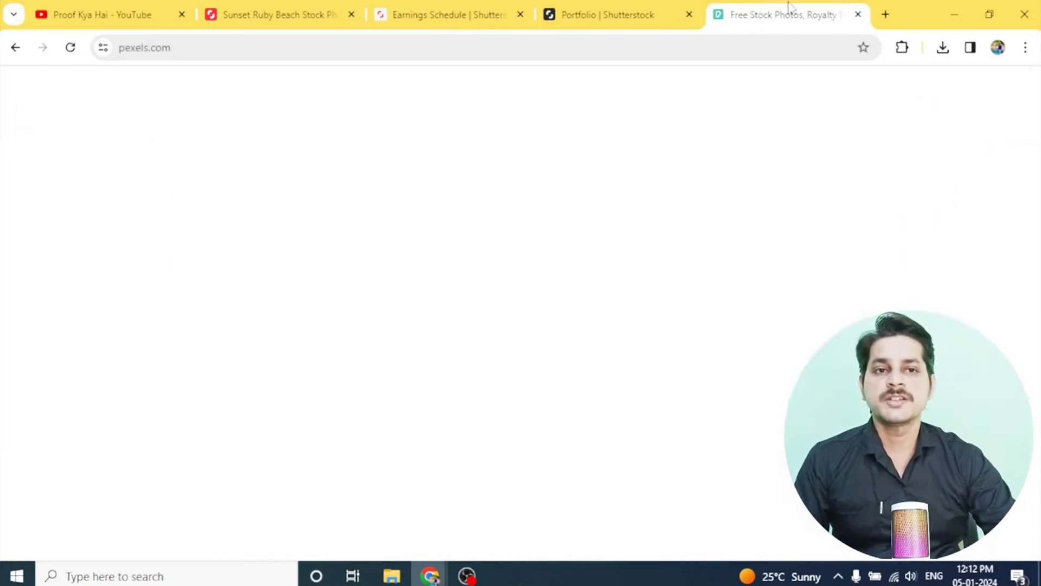
pyautogui.click(13, 48)
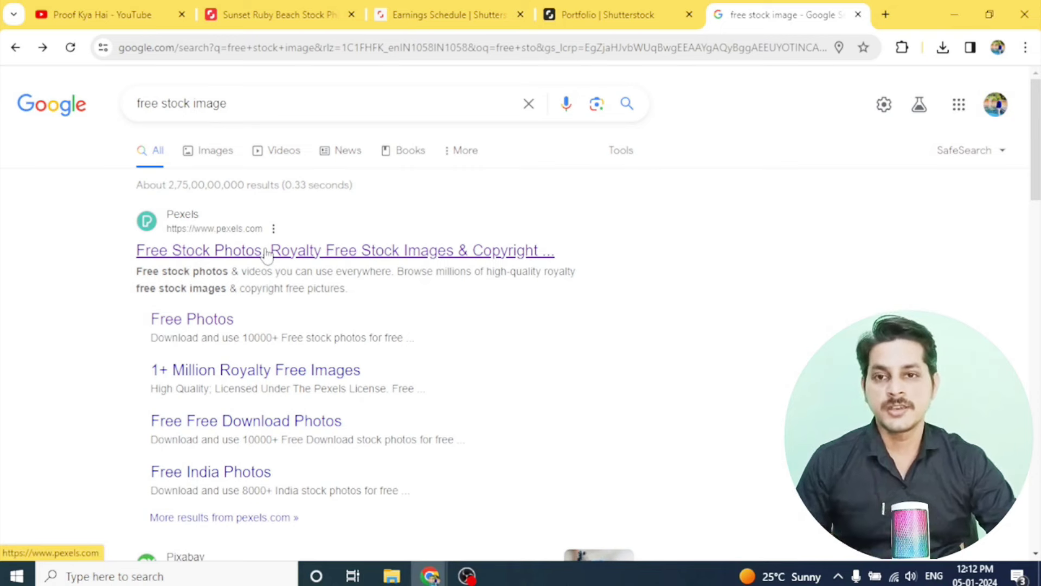
pyautogui.click(228, 255)
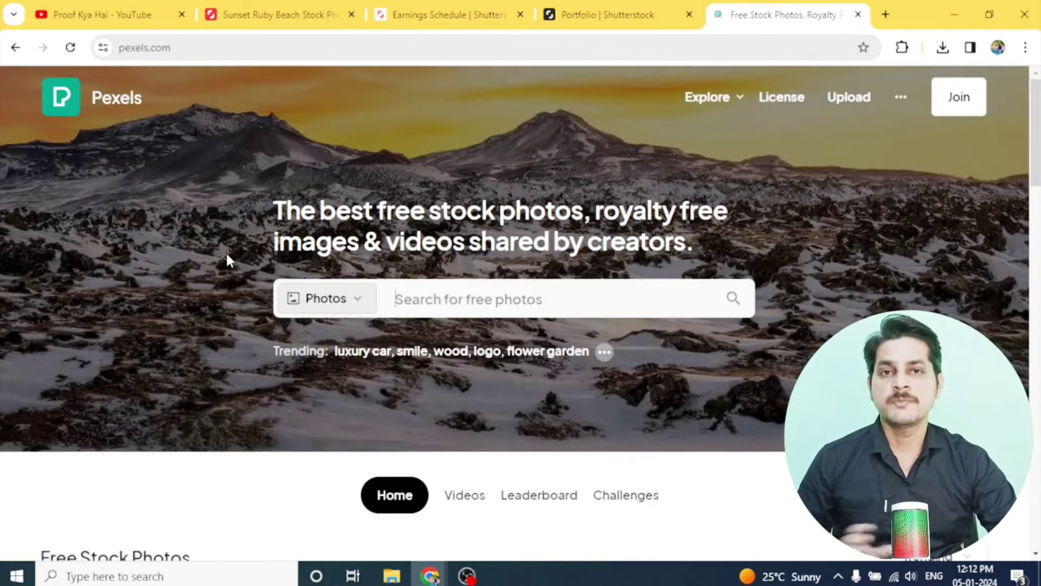
# - Find the photo of a woman holding a sunflower on Pexels, download it for free and show the browser's recent downloads
pyautogui.scroll(-8, 478, 284)
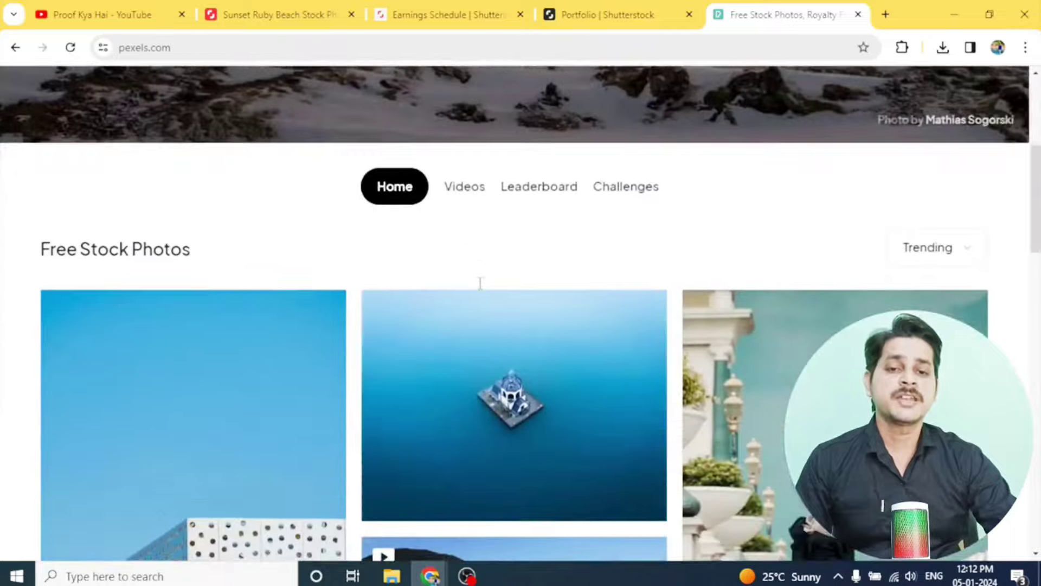
pyautogui.moveTo(477, 292)
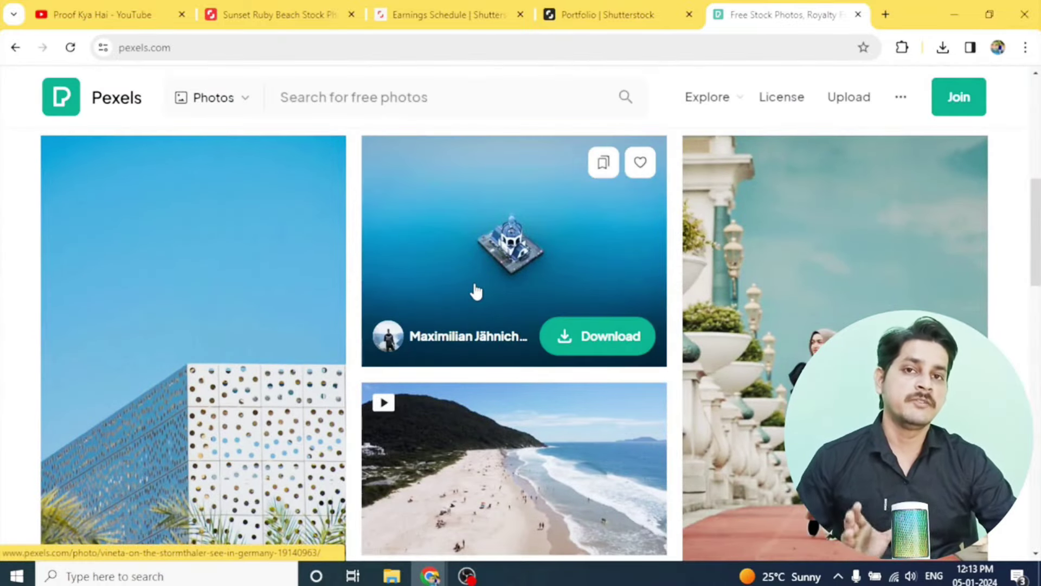
pyautogui.scroll(-3, 476, 292)
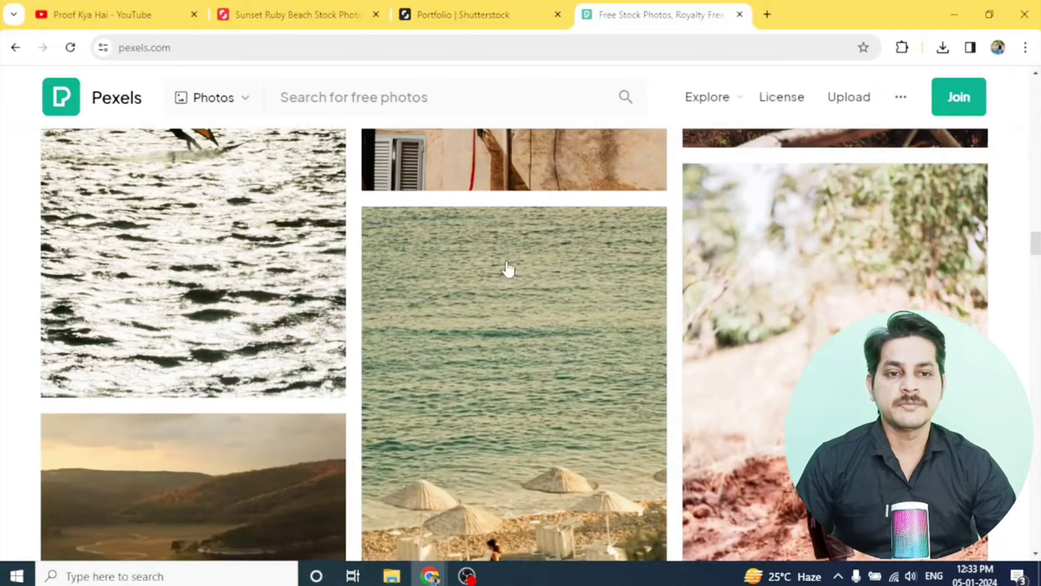
pyautogui.scroll(-6, 508, 269)
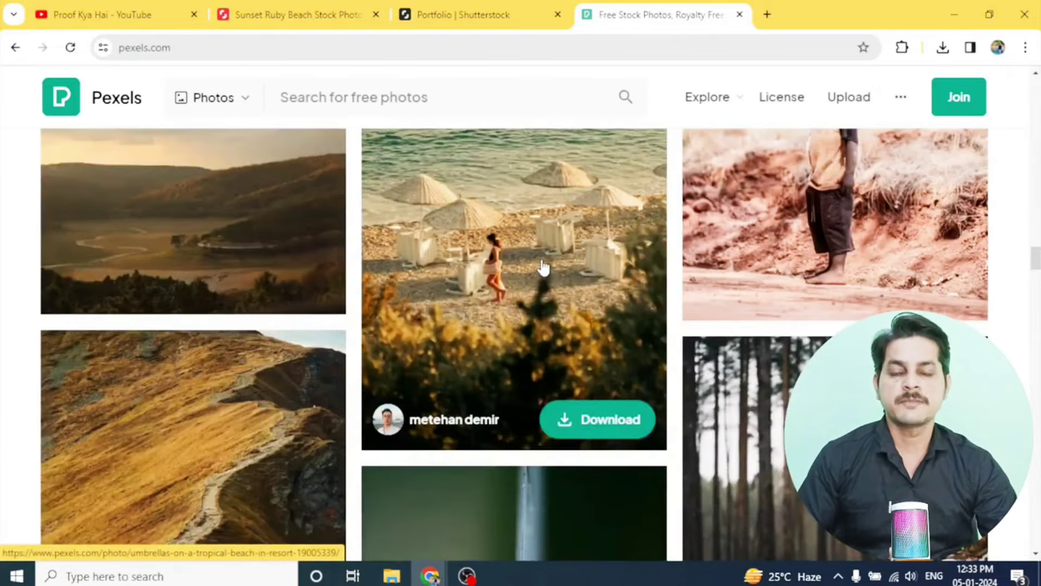
pyautogui.scroll(-11, 541, 267)
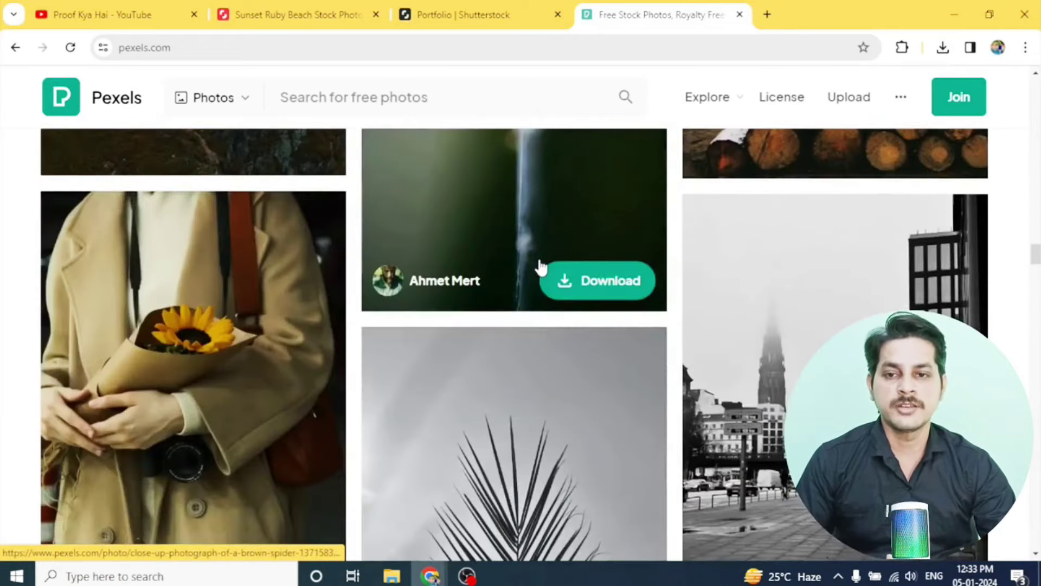
pyautogui.click(179, 339)
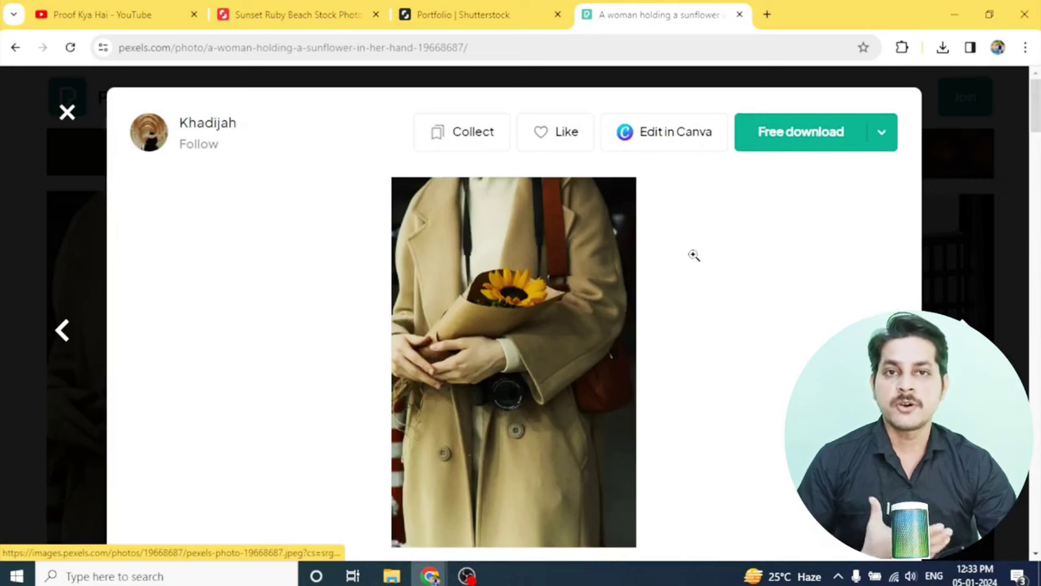
pyautogui.click(810, 145)
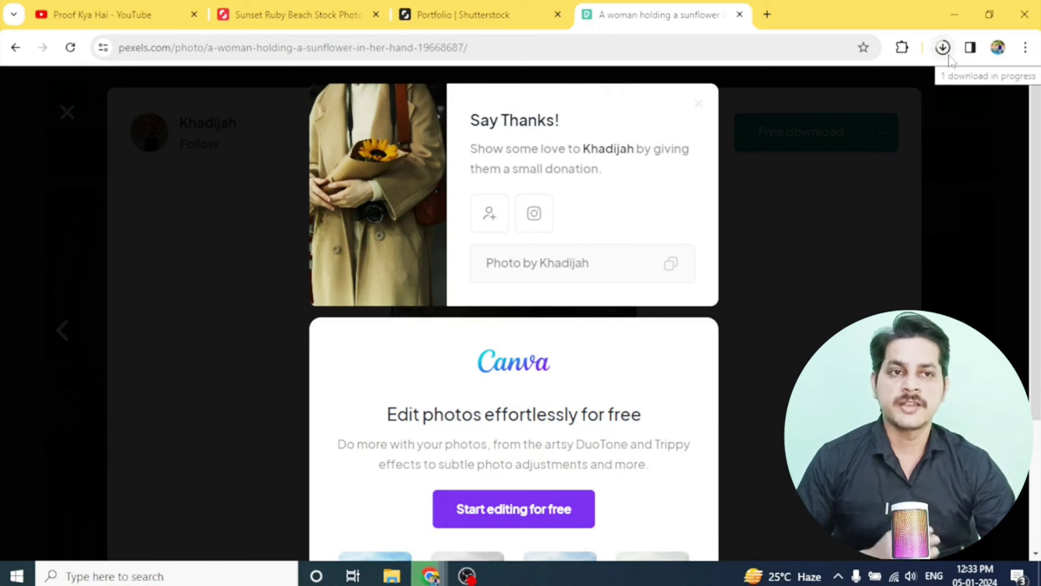
pyautogui.click(945, 53)
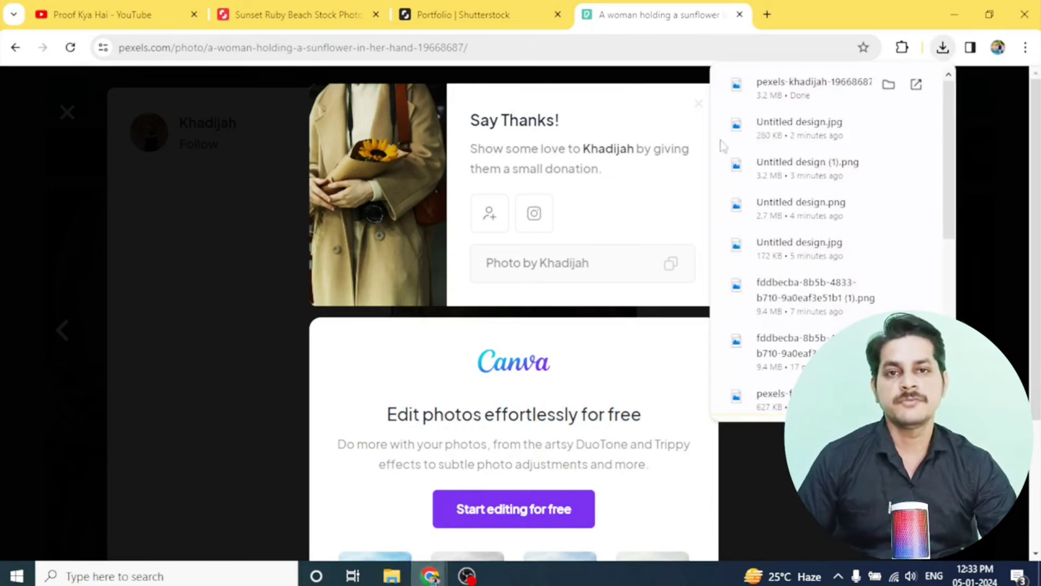
# - Switch to File Explorer, show the downloaded sunflower and sunset photos in the Downloads folder, and return to the browser
pyautogui.moveTo(392, 575)
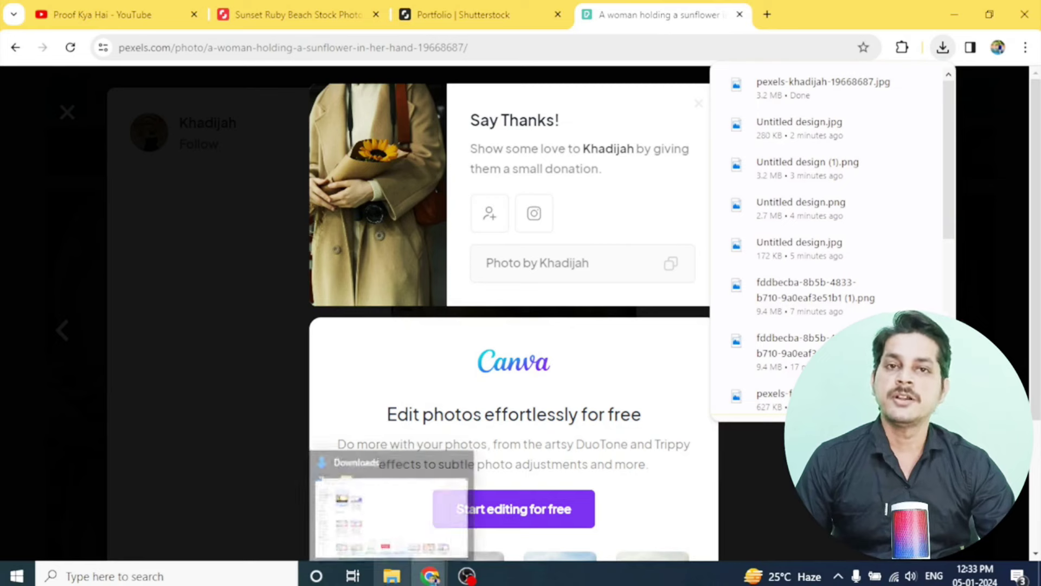
pyautogui.click(391, 575)
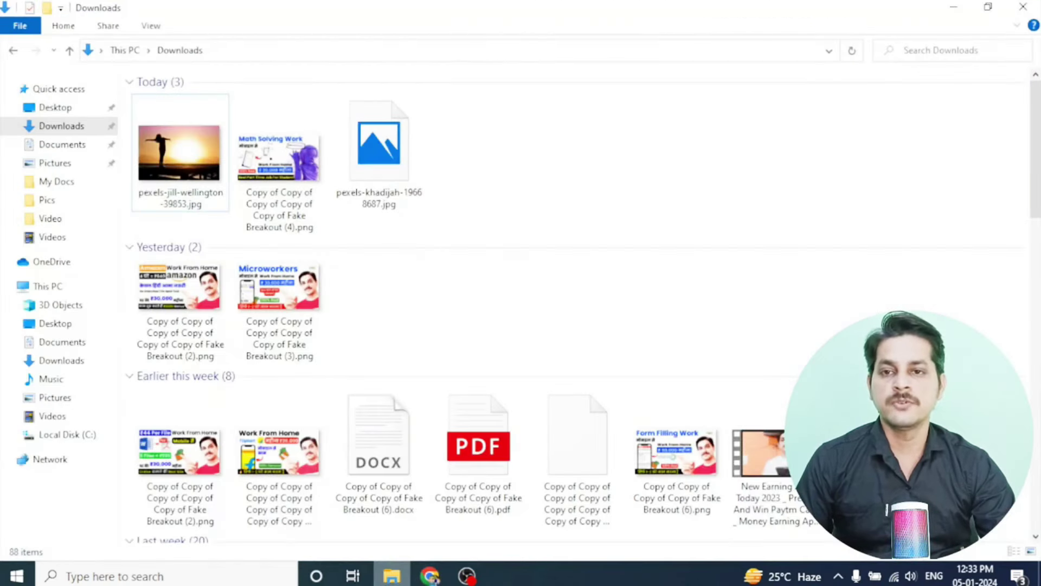
pyautogui.click(374, 154)
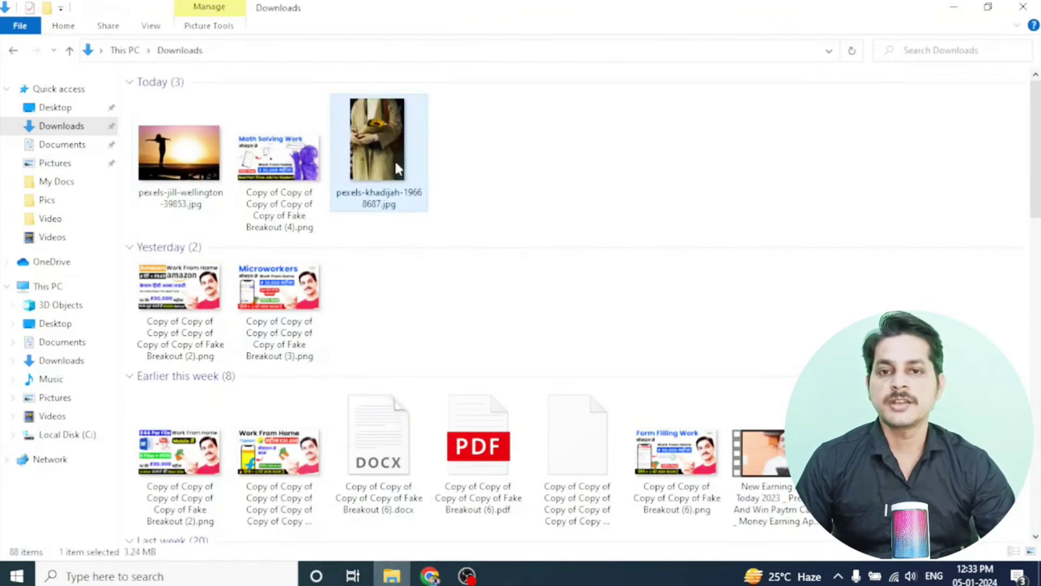
pyautogui.click(450, 165)
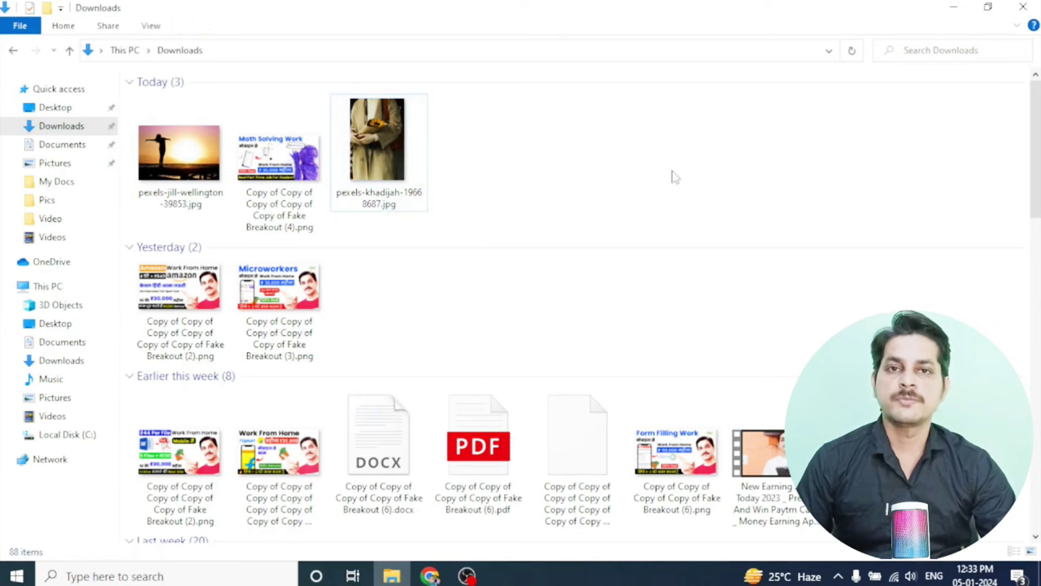
pyautogui.click(194, 169)
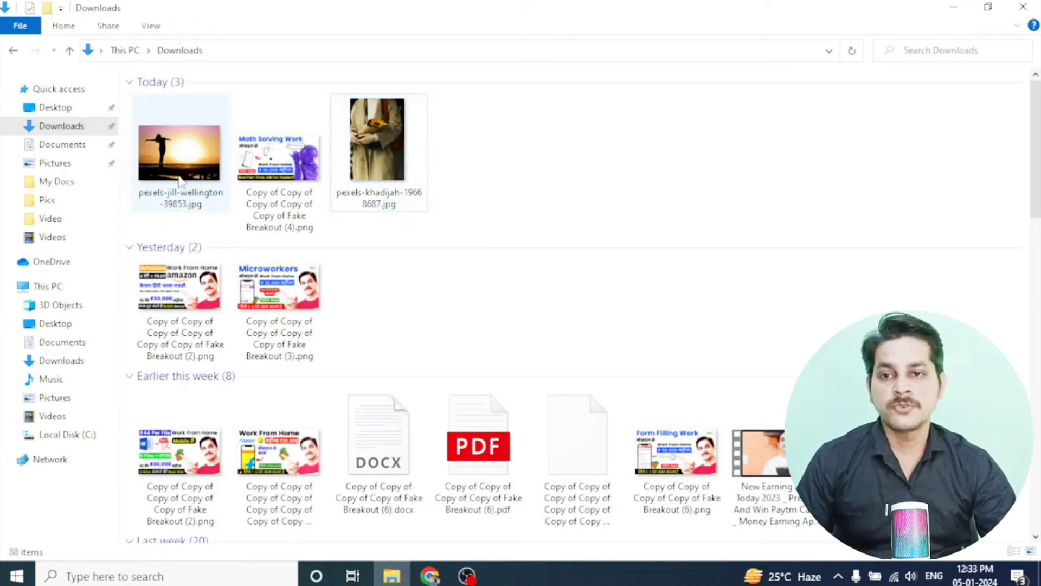
pyautogui.click(609, 187)
pyautogui.click(953, 8)
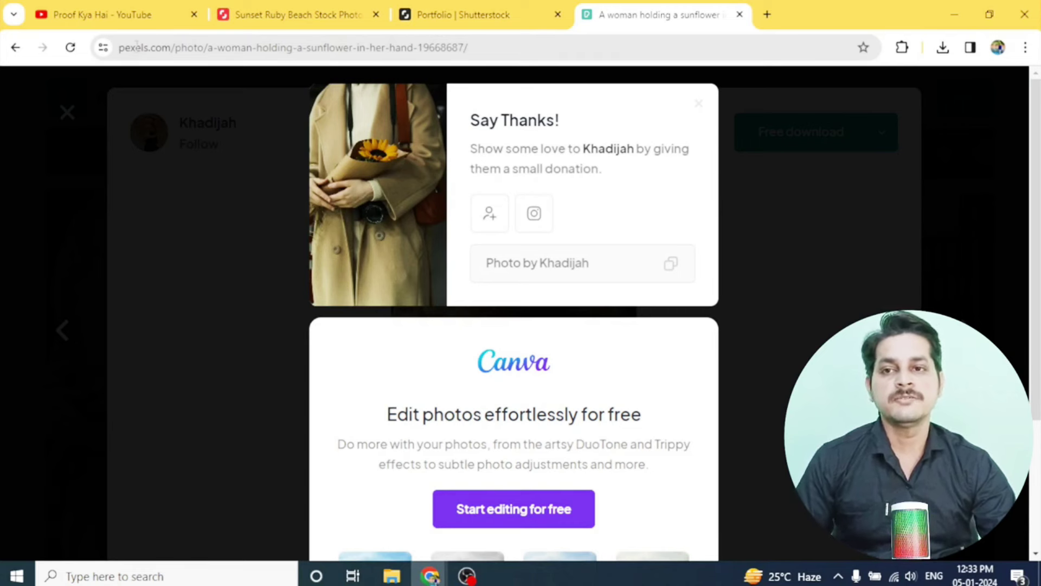
# - Point out the Pexels site address and open Canva in a new browser tab
pyautogui.click(137, 47)
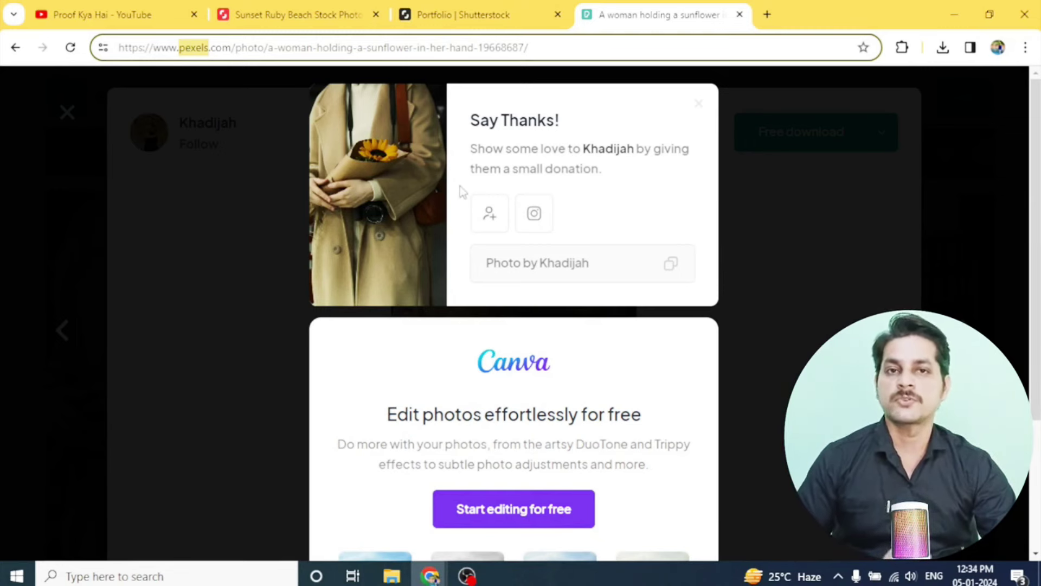
pyautogui.click(767, 14)
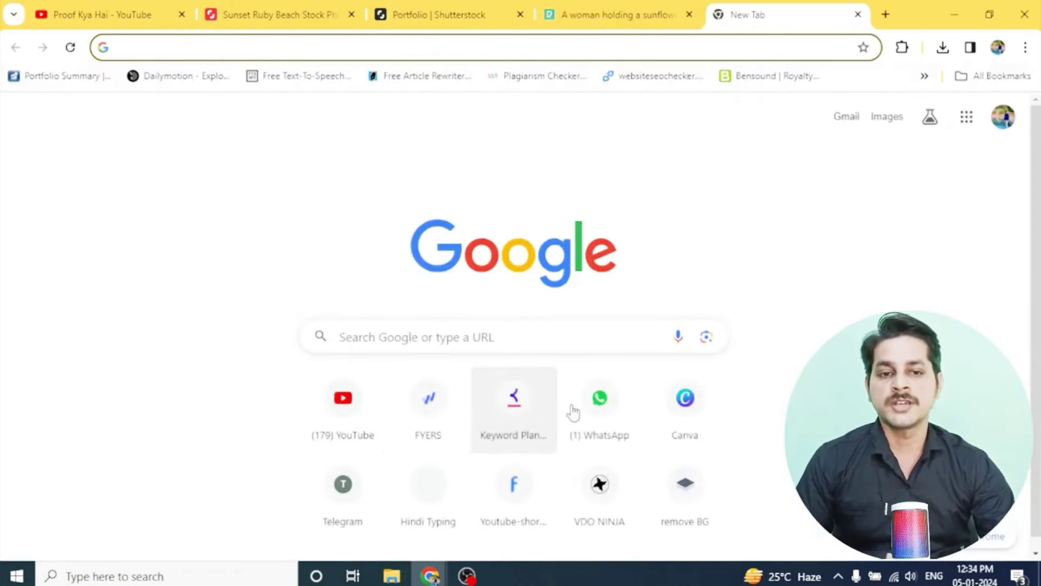
pyautogui.click(687, 417)
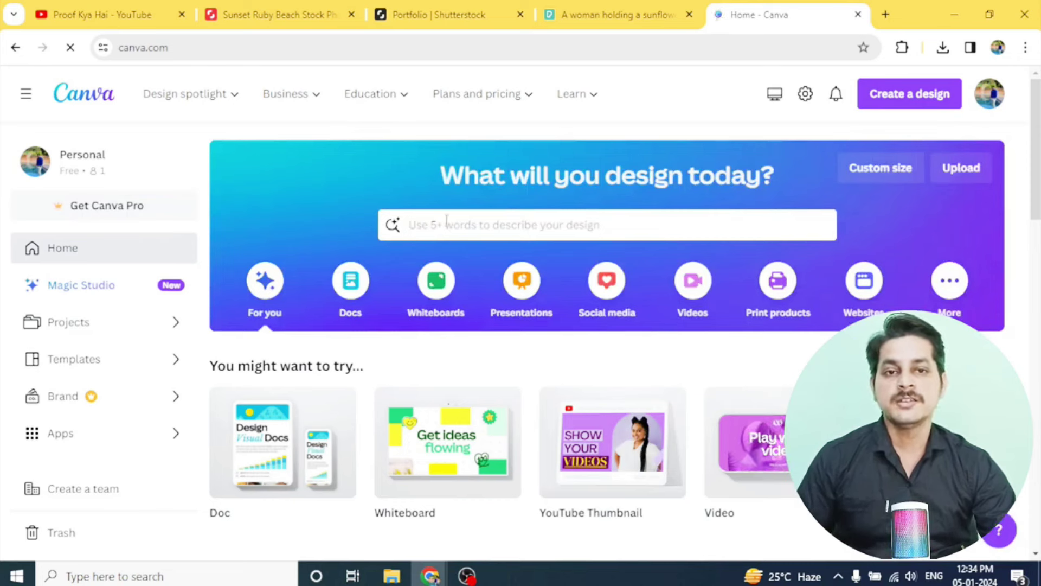
# - Upload the sunset photo of a woman with outstretched arms from the Downloads folder to Canva and open it in the photo editor
pyautogui.click(959, 176)
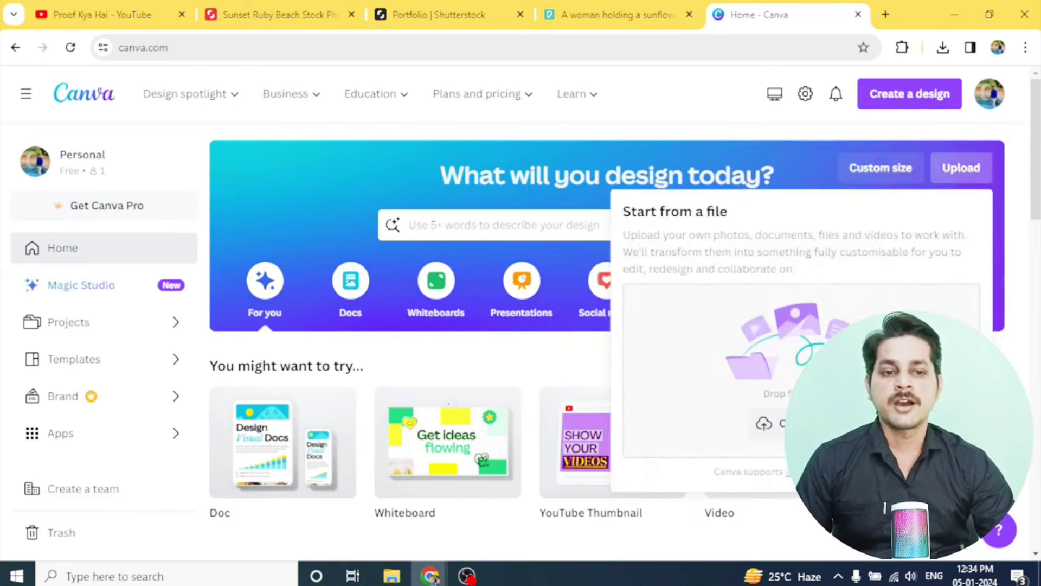
pyautogui.click(768, 423)
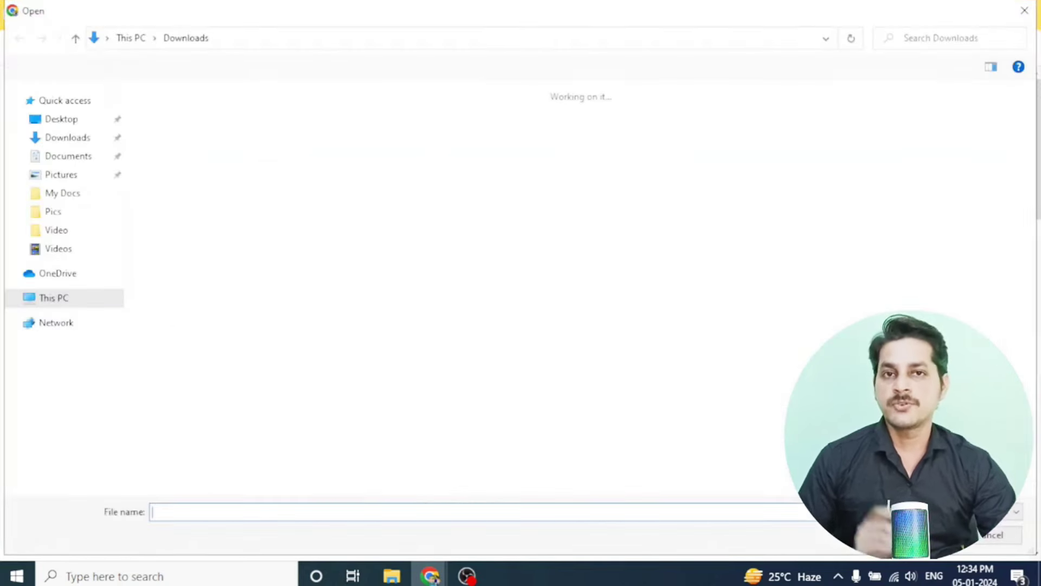
pyautogui.click(282, 185)
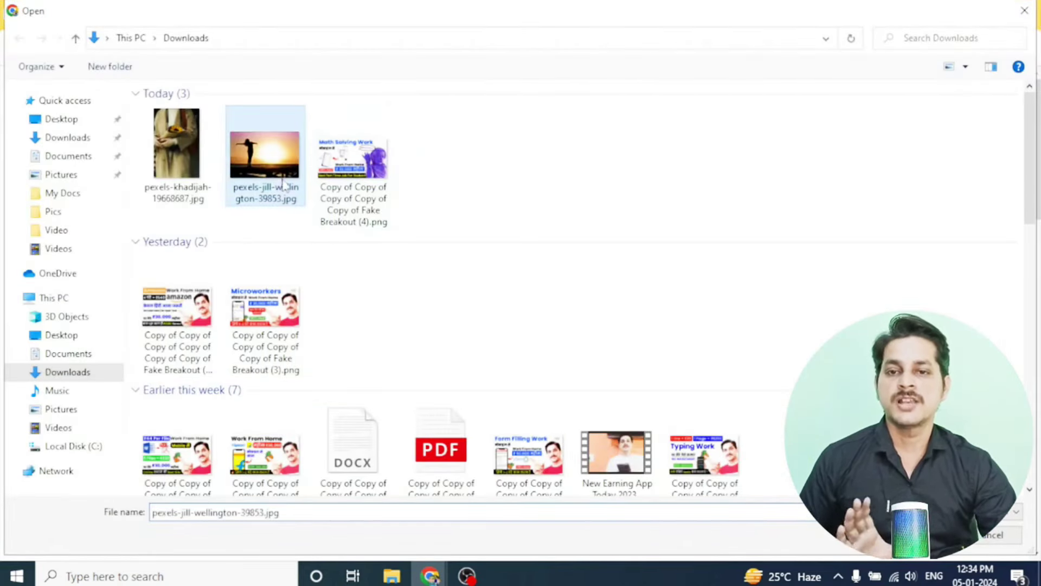
pyautogui.click(933, 535)
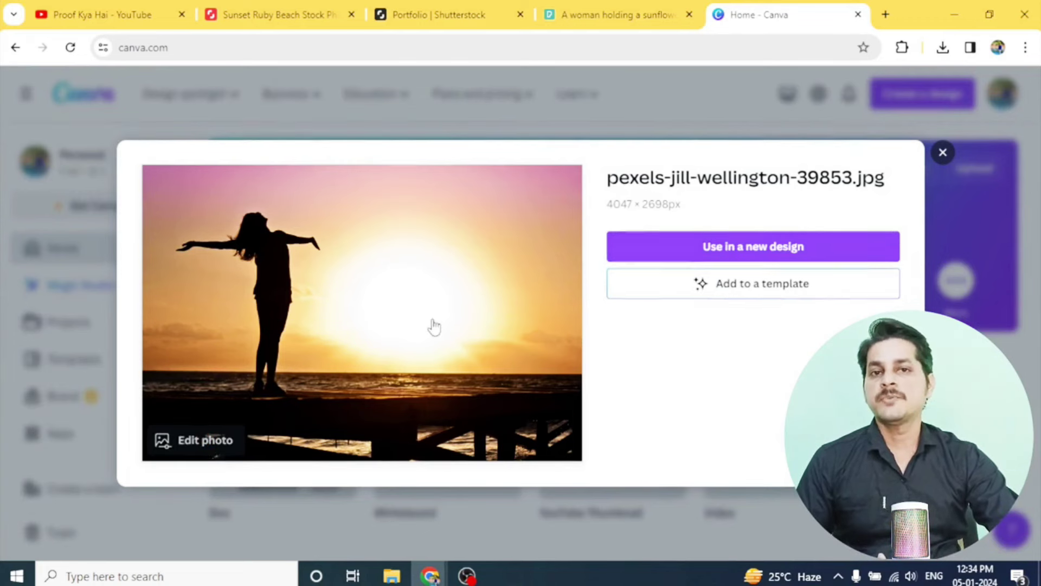
pyautogui.press('Escape')
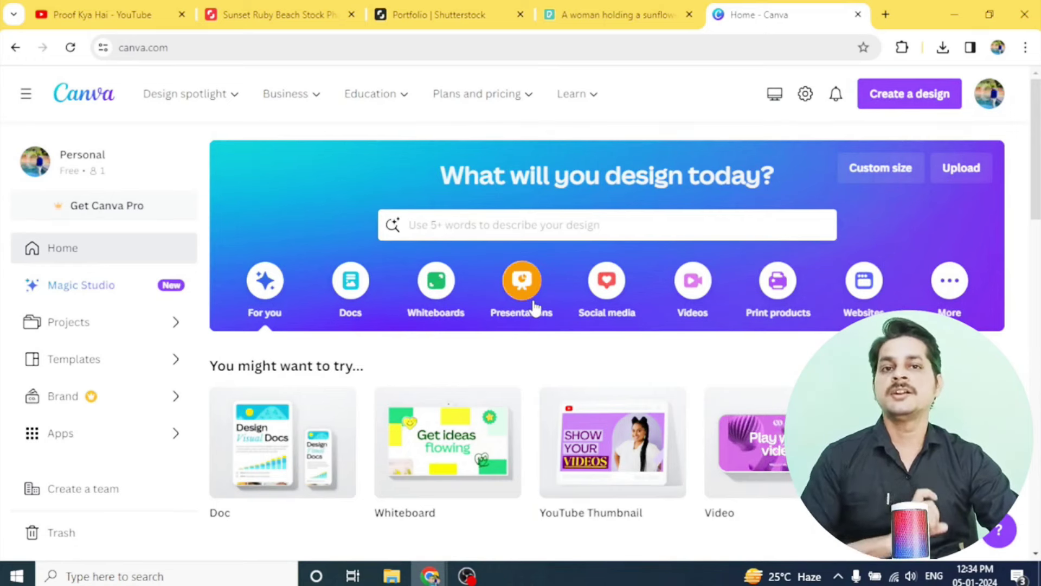
pyautogui.hotkey('ctrl', 'v')
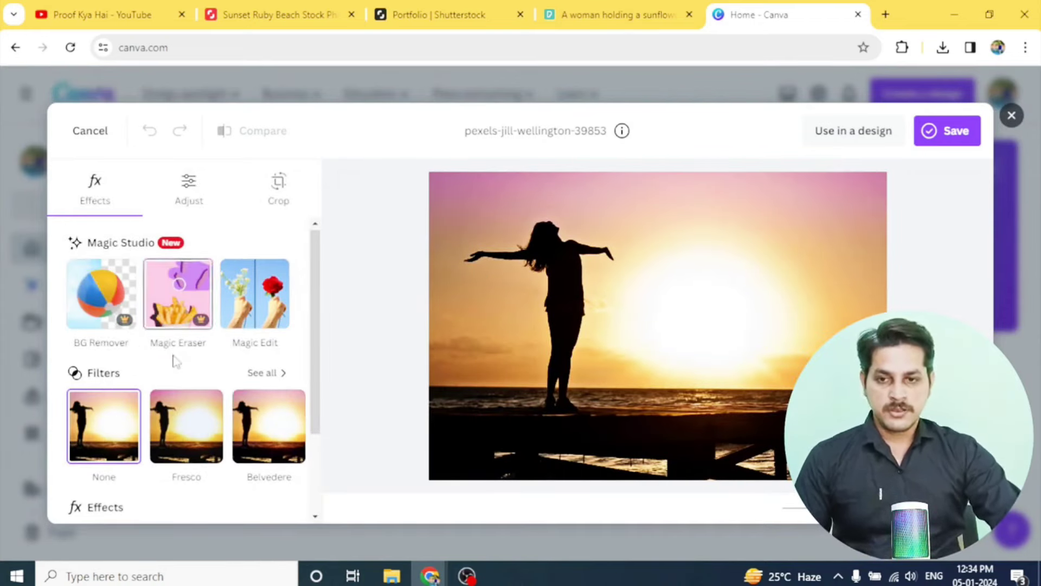
# - Set the hue of the sunset photo's orange colour to -66 and download the edited photo
pyautogui.scroll(-2, 177, 360)
pyautogui.scroll(2, 176, 360)
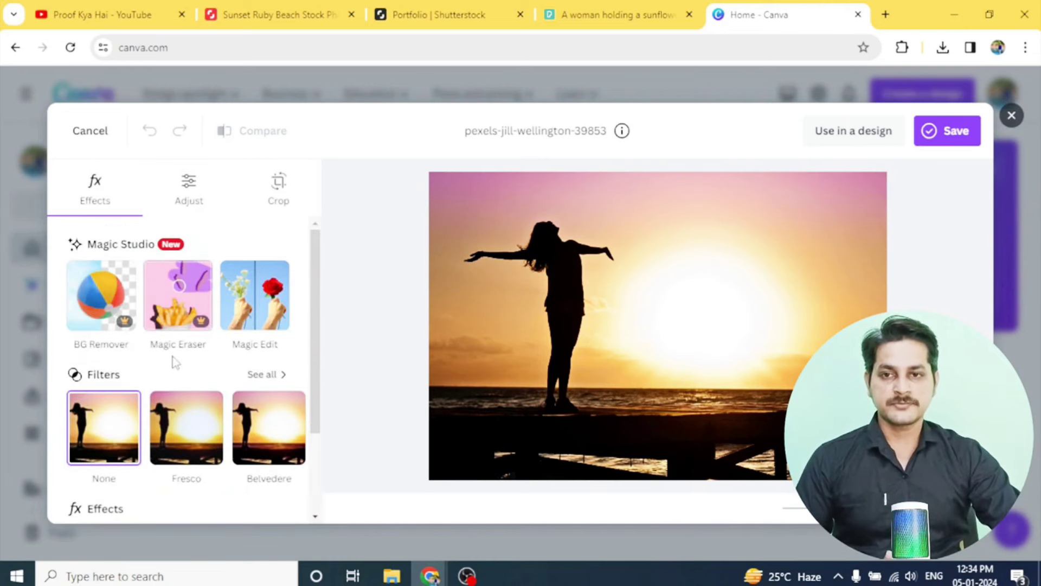
pyautogui.click(195, 201)
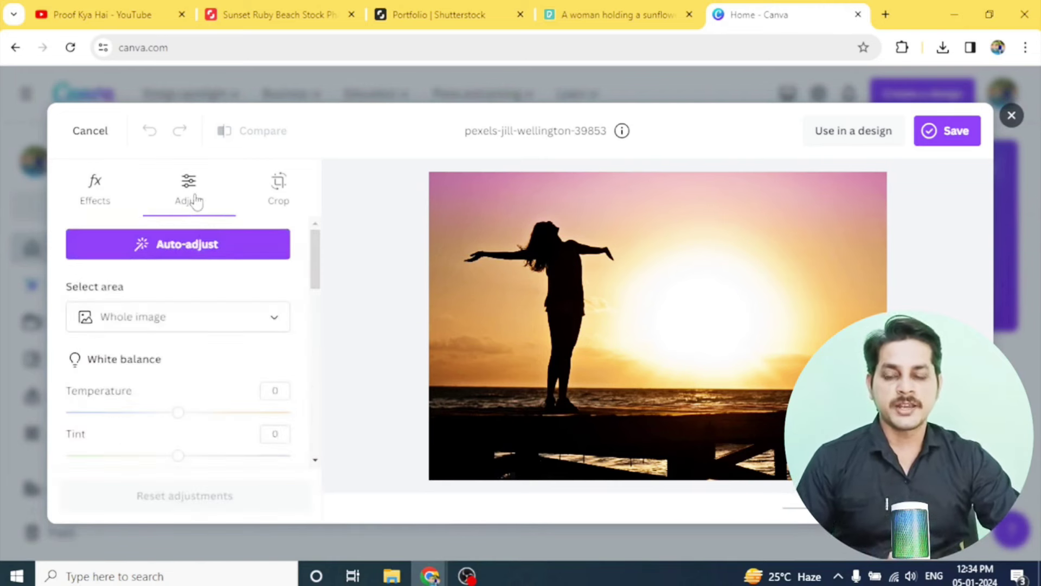
pyautogui.scroll(-5, 190, 381)
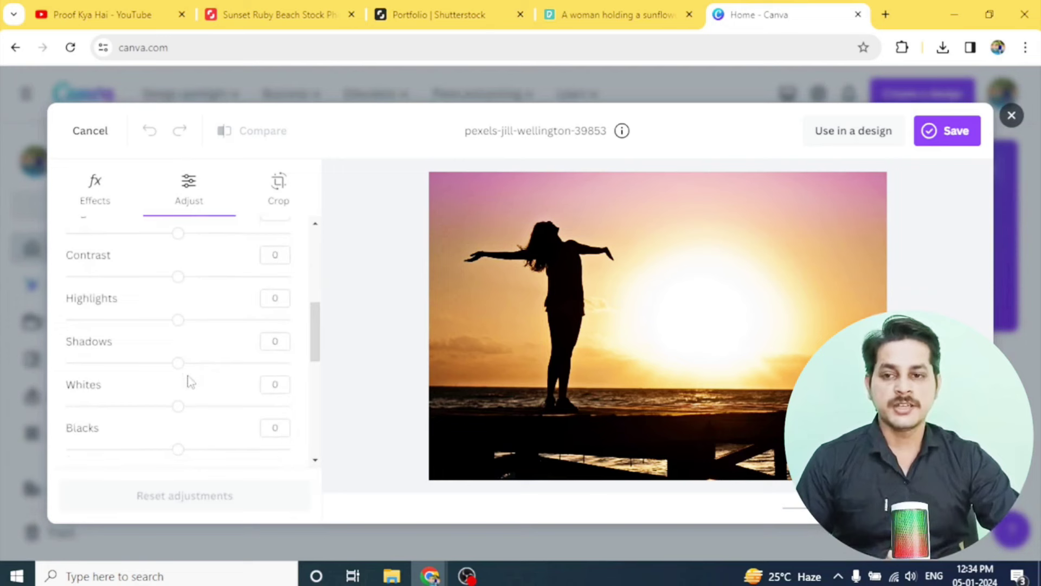
pyautogui.scroll(-3, 190, 381)
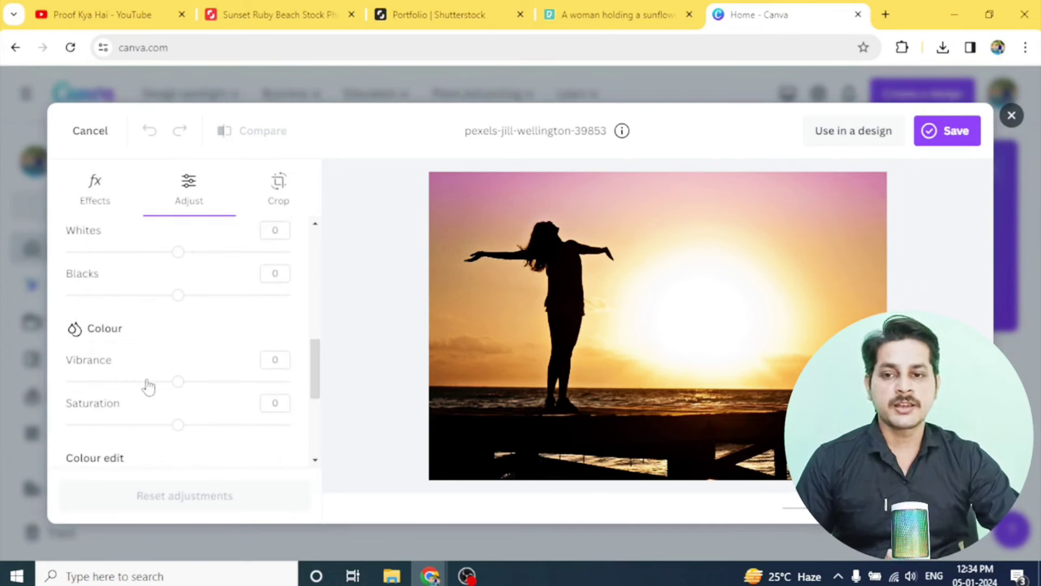
pyautogui.scroll(-3, 148, 387)
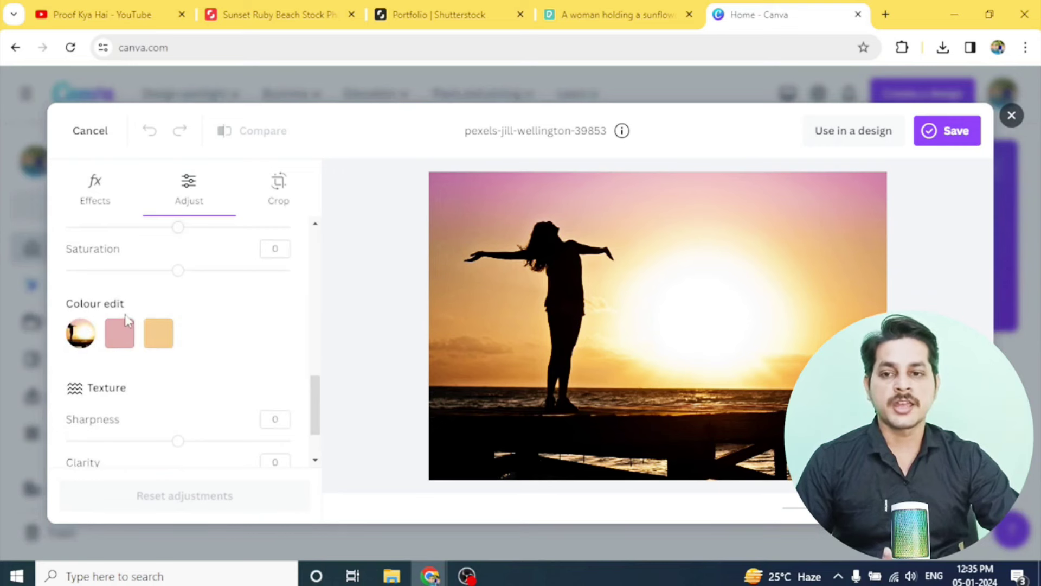
pyautogui.click(163, 345)
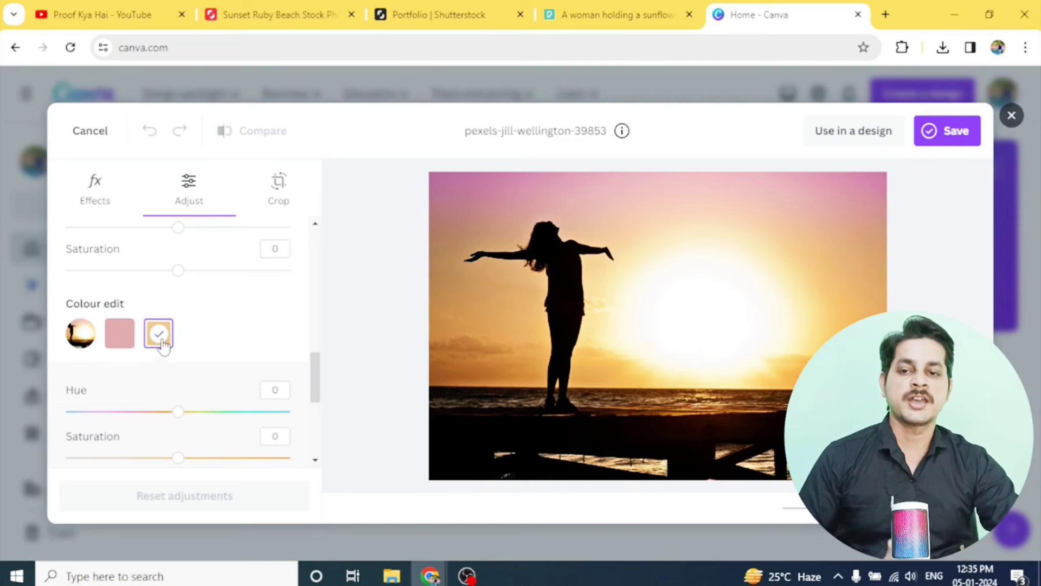
pyautogui.moveTo(181, 415); pyautogui.dragTo(106, 415)
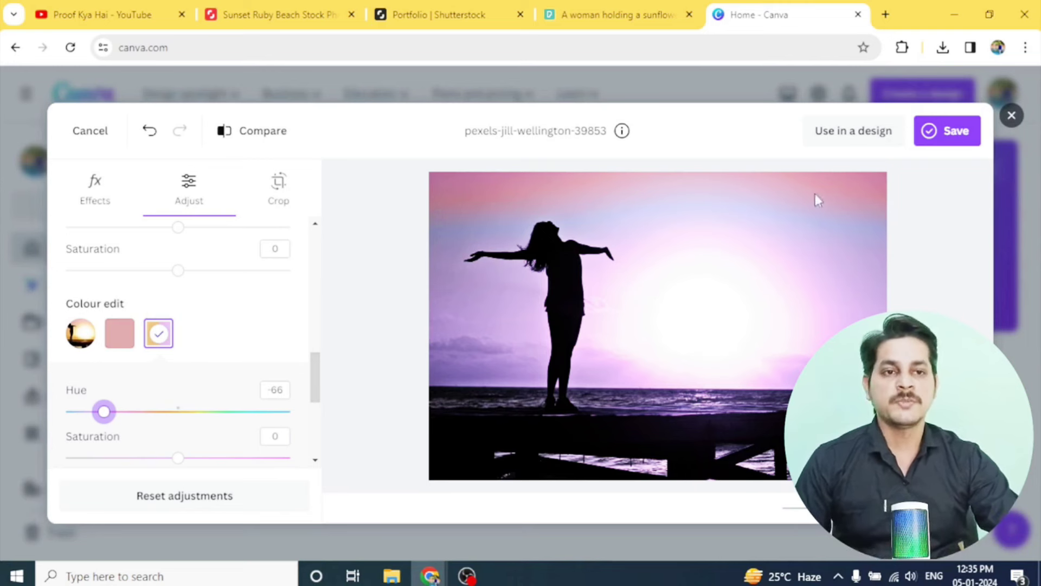
pyautogui.click(951, 139)
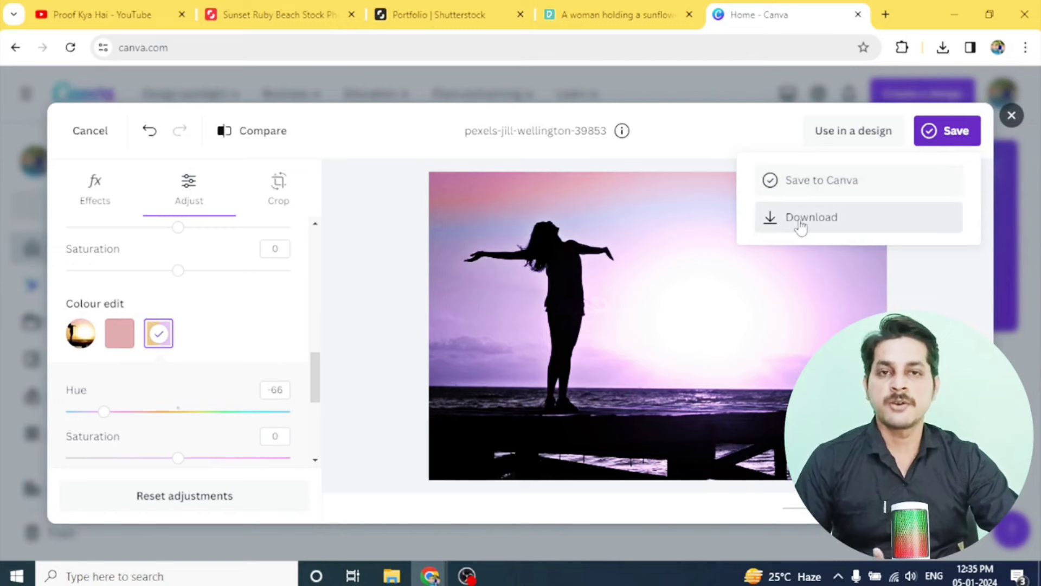
pyautogui.click(818, 220)
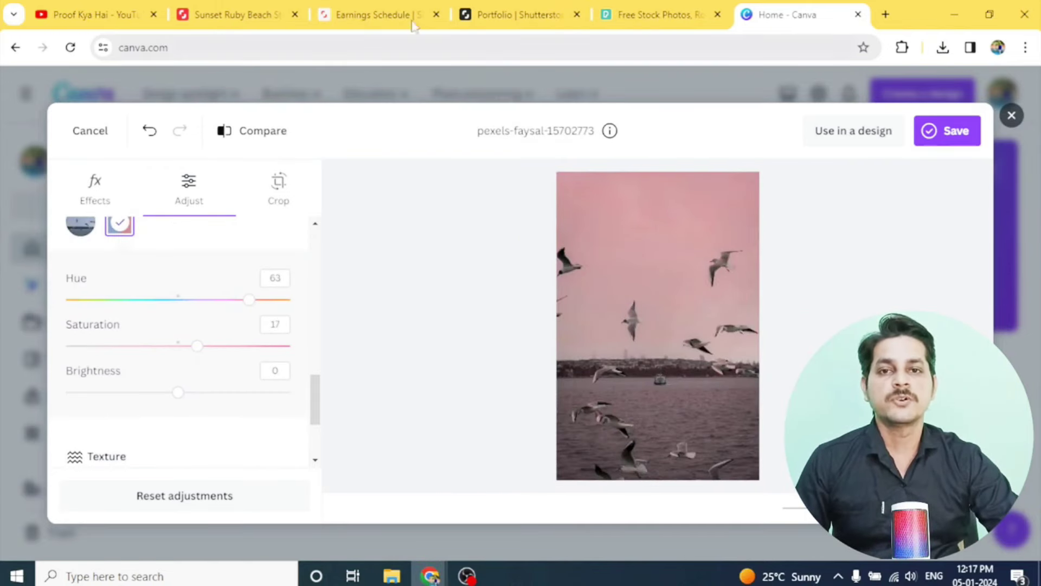
# - Open the contributor sign-up form from Shutterstock's Earnings Schedule page, go through its fields, and continue from the welcome page to the dashboard
pyautogui.moveTo(415, 6)
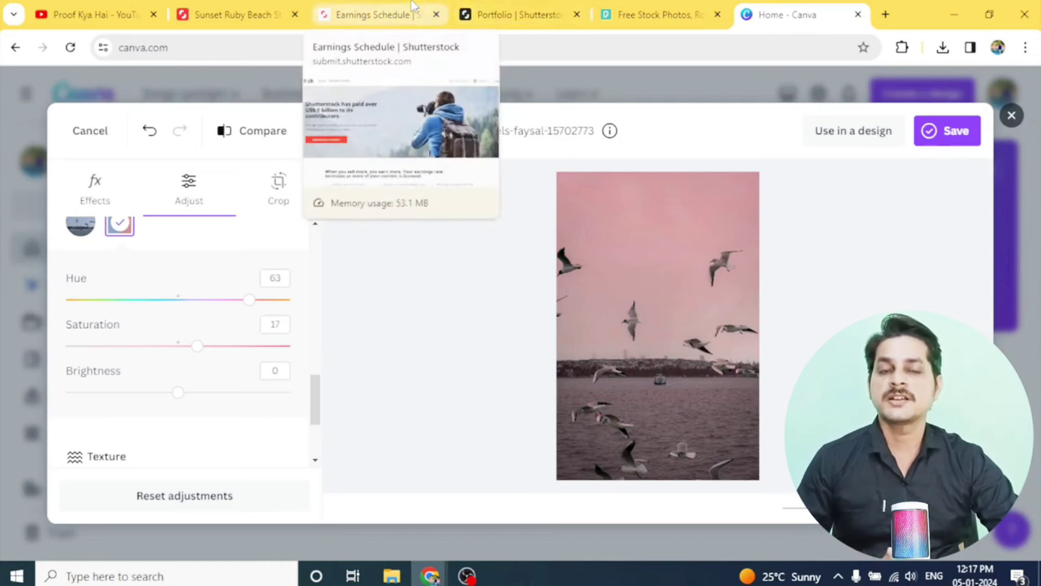
pyautogui.click(393, 8)
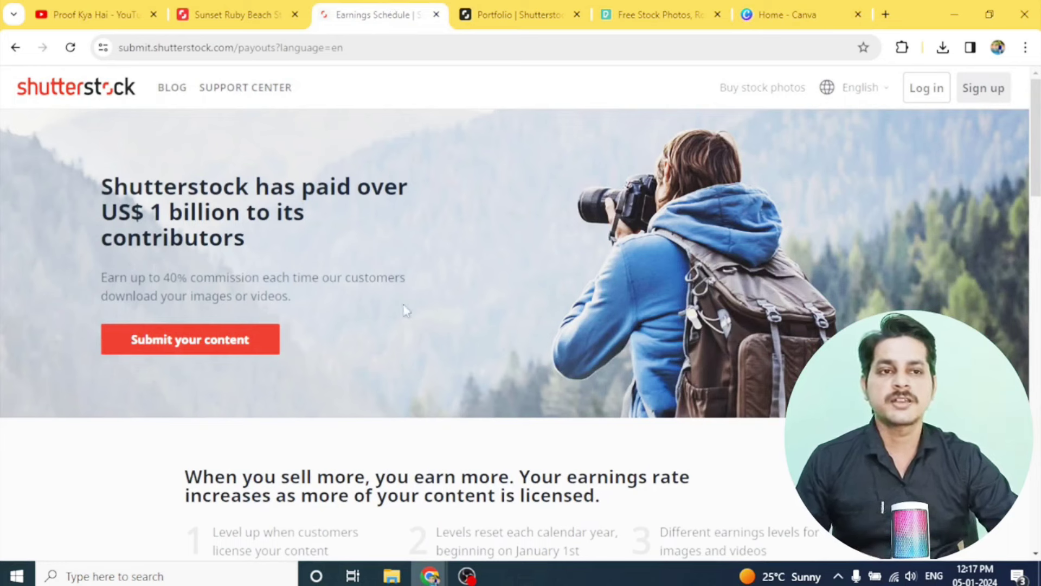
pyautogui.click(969, 93)
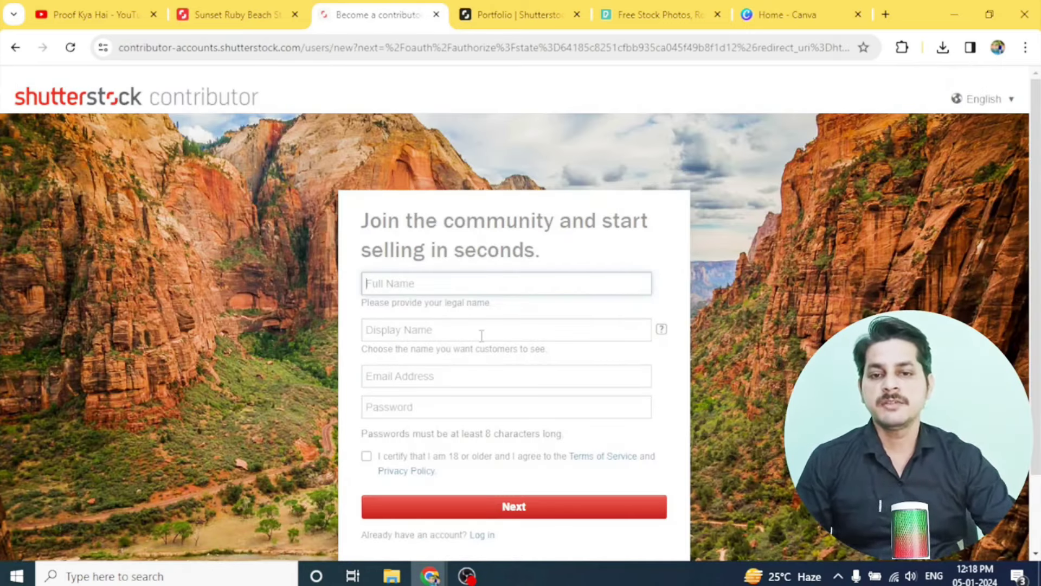
pyautogui.click(368, 466)
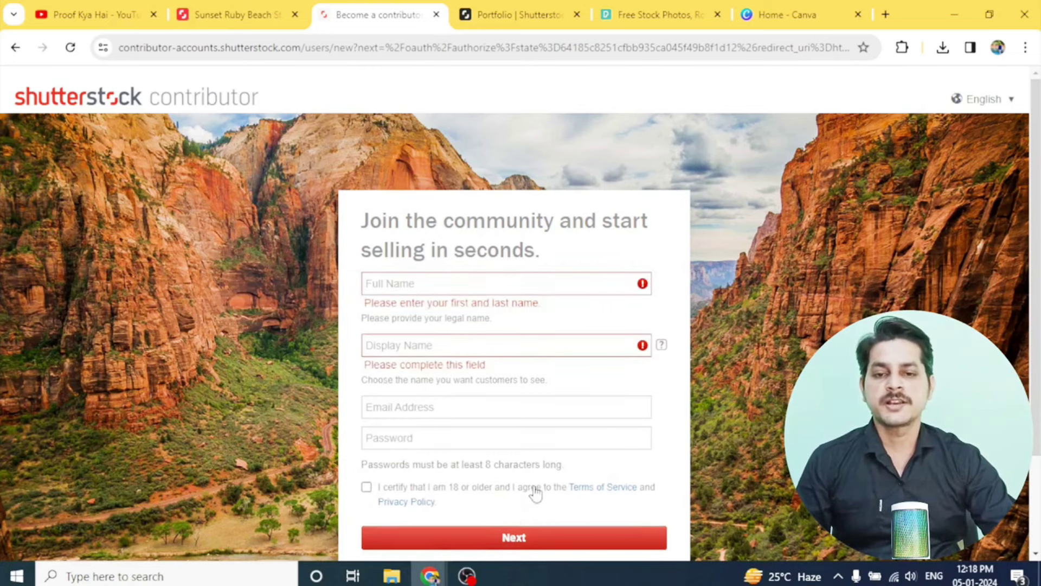
pyautogui.scroll(-2, 512, 534)
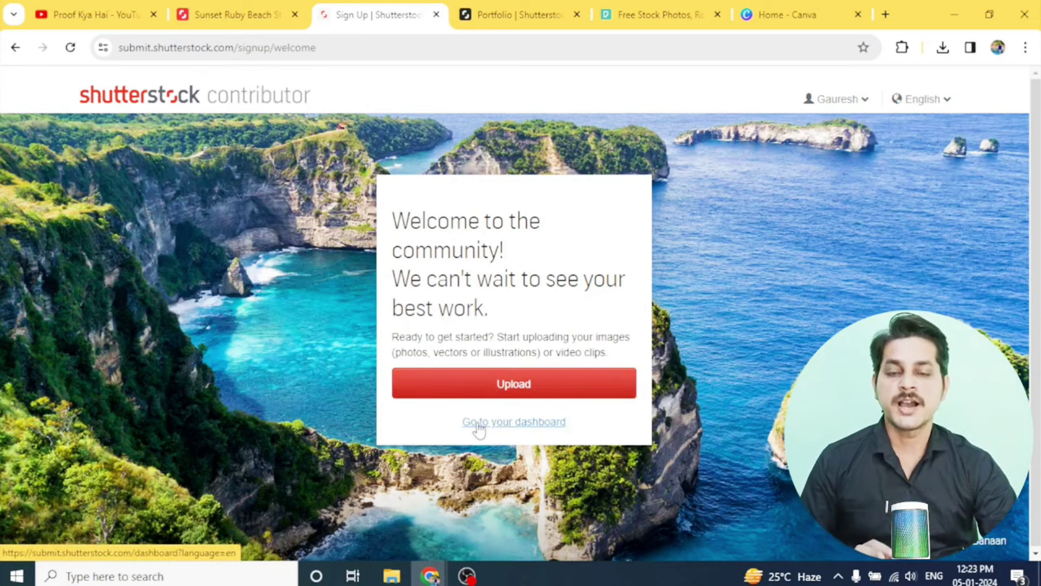
pyautogui.click(523, 426)
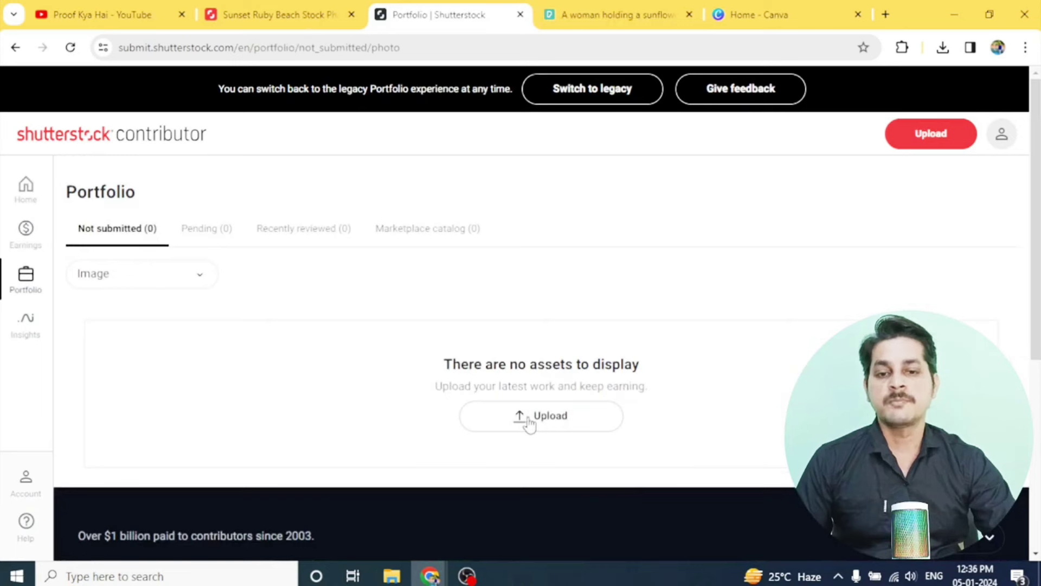
# - Start a portfolio upload, show all file types in Downloads, and choose the edited sunset photo a5df0565-4c56-4dd9-a74b-eaec5c11ad0f.png
pyautogui.click(535, 418)
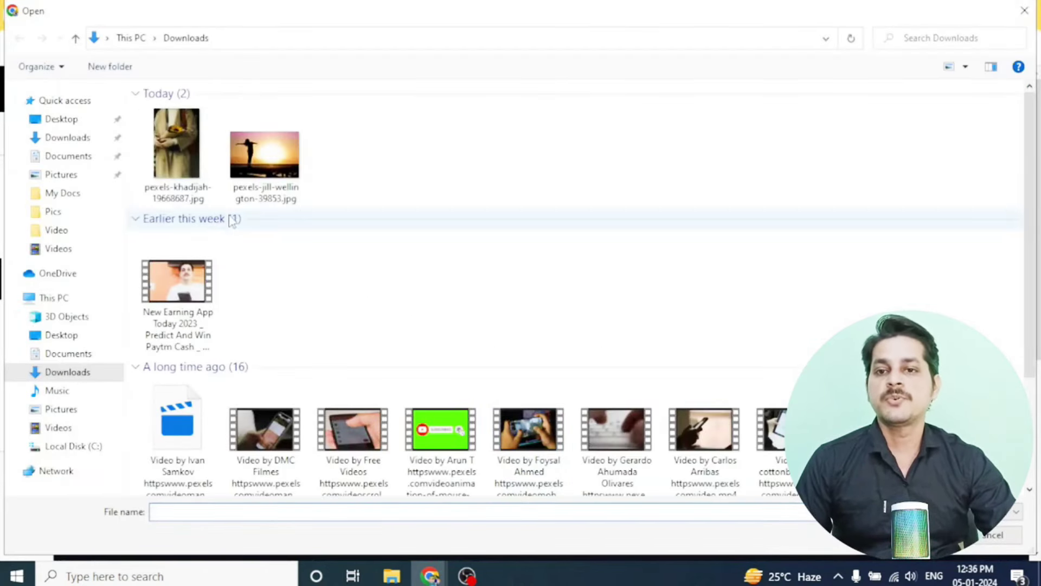
pyautogui.click(64, 138)
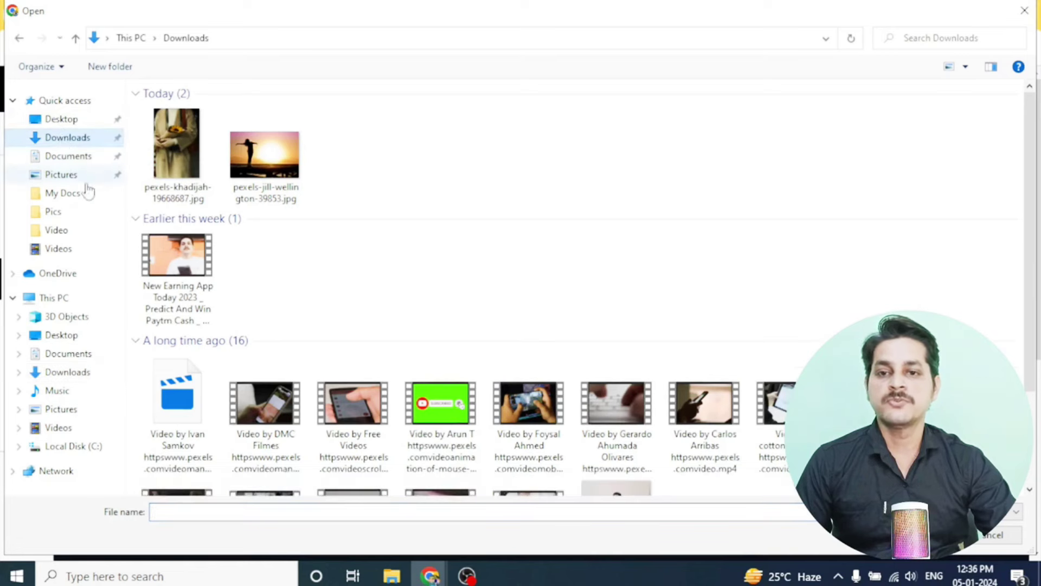
pyautogui.click(1016, 512)
pyautogui.click(933, 534)
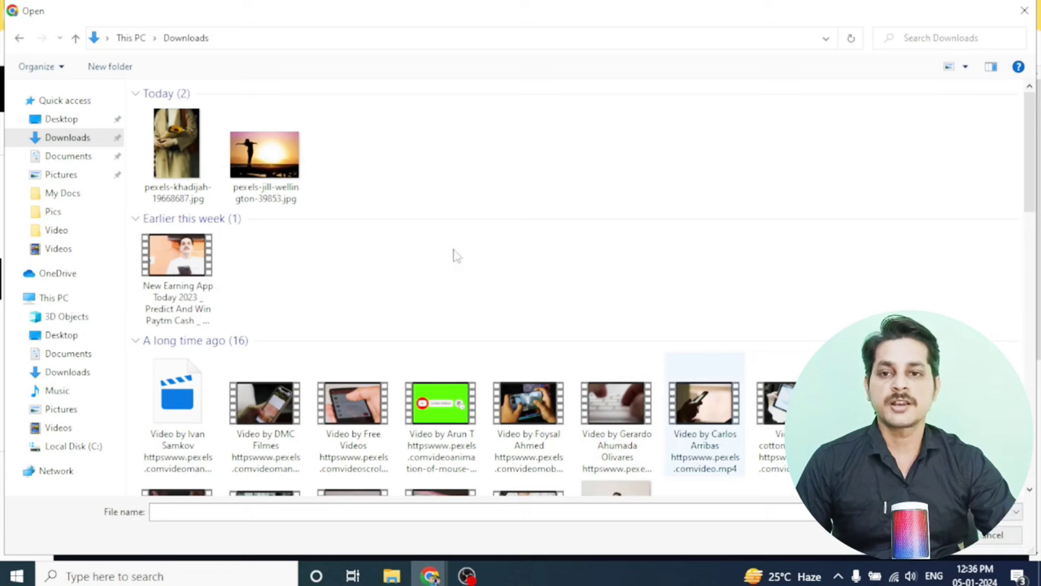
pyautogui.click(198, 217)
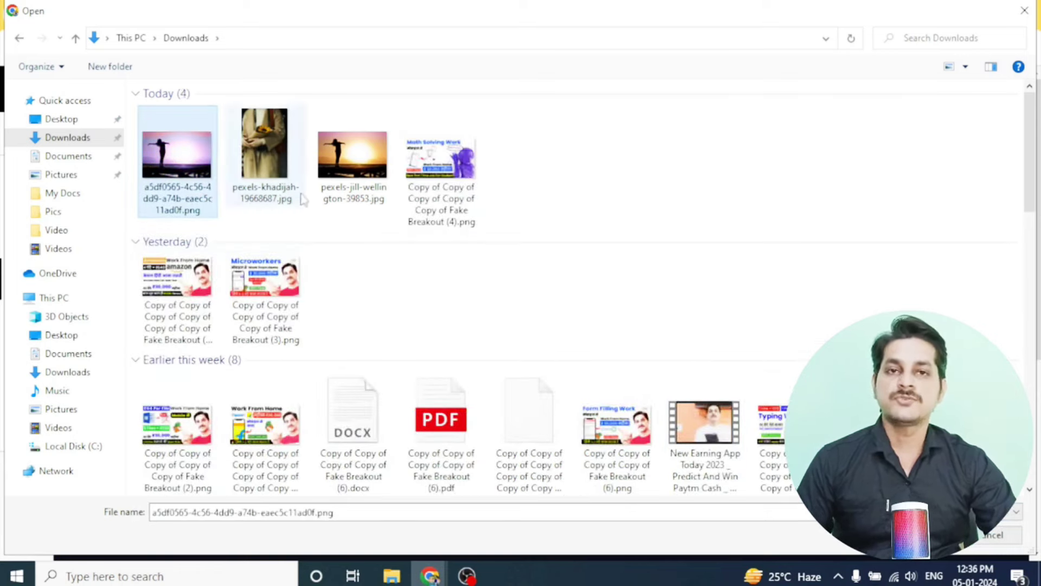
pyautogui.press('Return')
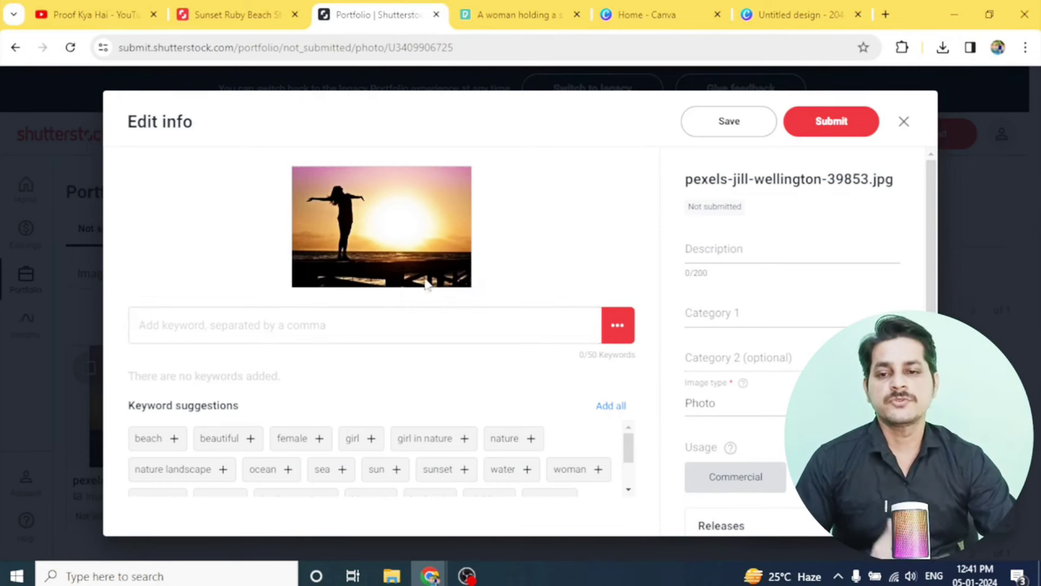
# - Add the keywords sunset, beach, female, girl in nature and nature to the sunset photo
pyautogui.click(305, 322)
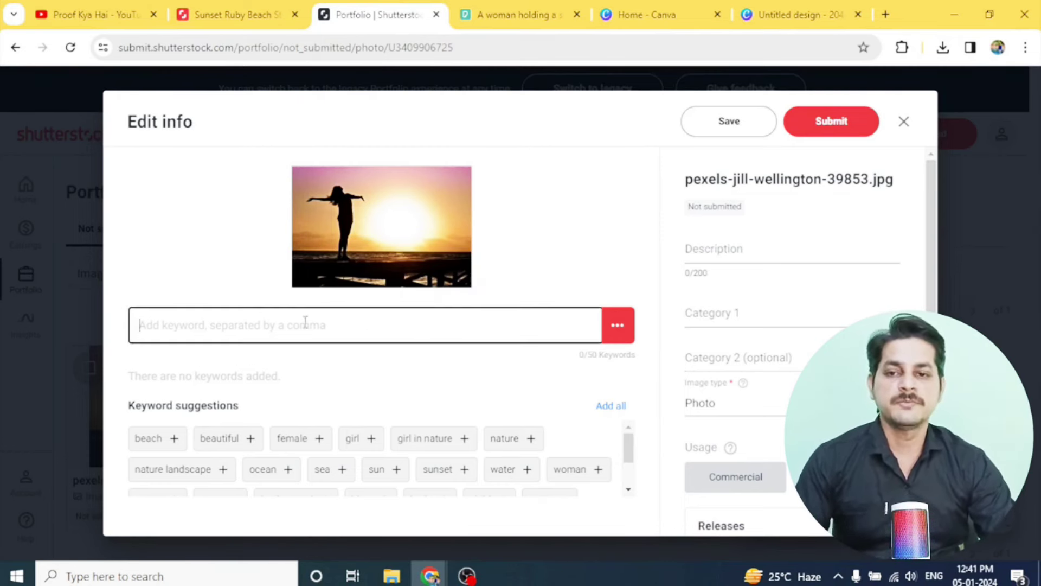
pyautogui.write('sunset')
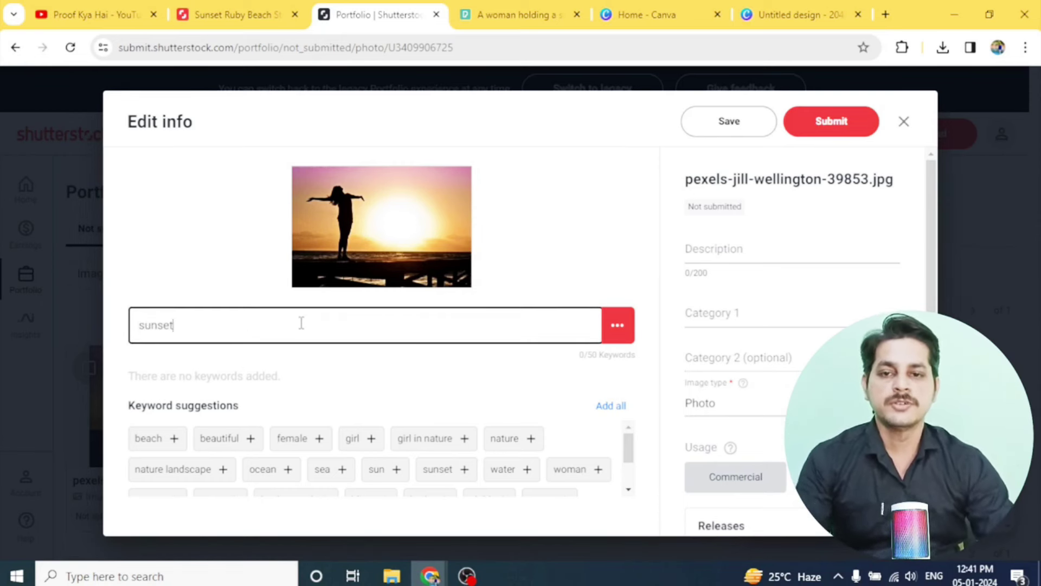
pyautogui.press('Return')
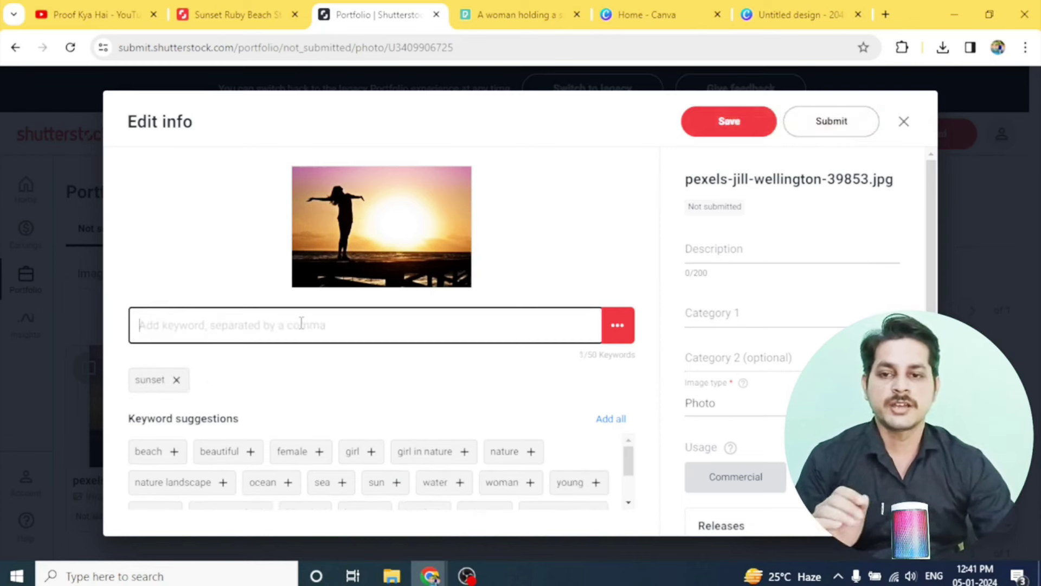
pyautogui.click(174, 454)
pyautogui.click(253, 456)
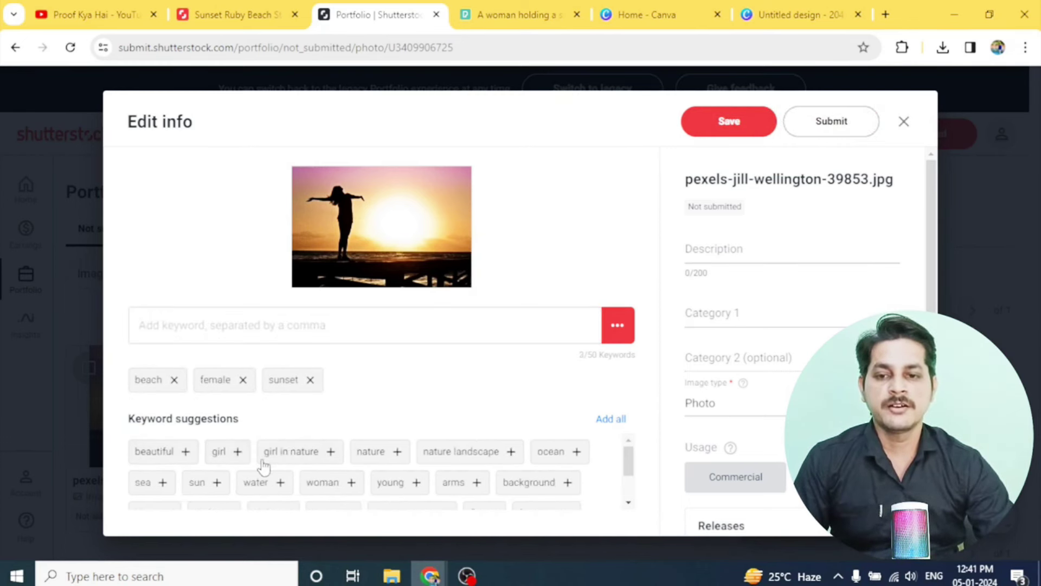
pyautogui.click(333, 453)
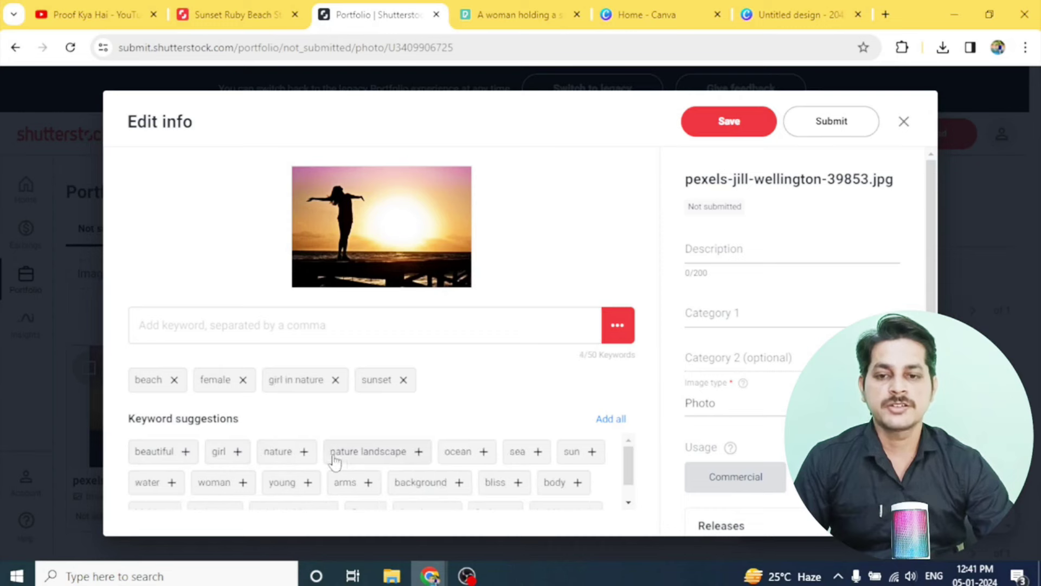
pyautogui.click(304, 456)
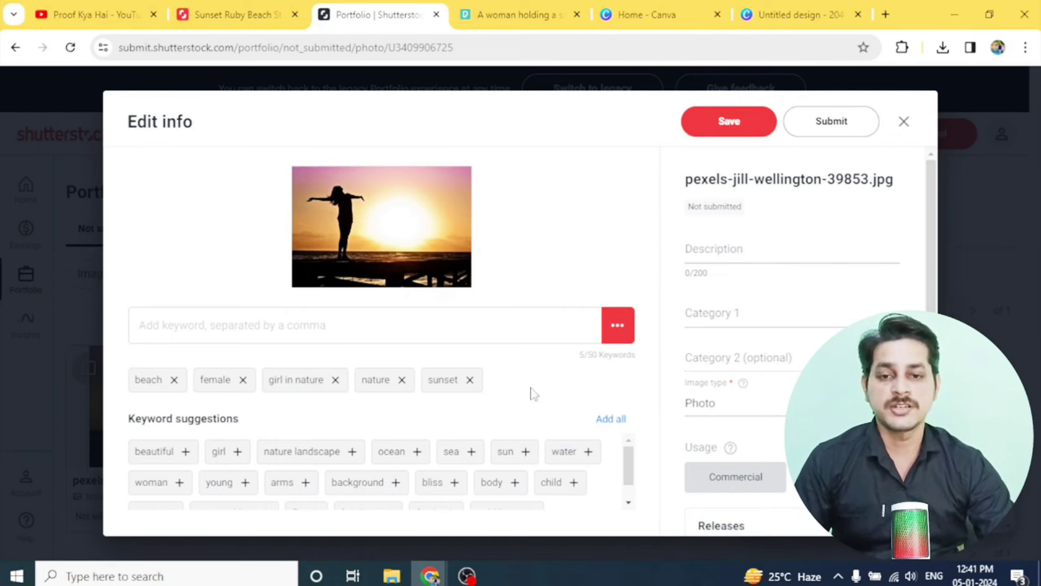
# - Enter "Girl Standing In Front Of Sunset" as the photo's description
pyautogui.click(724, 253)
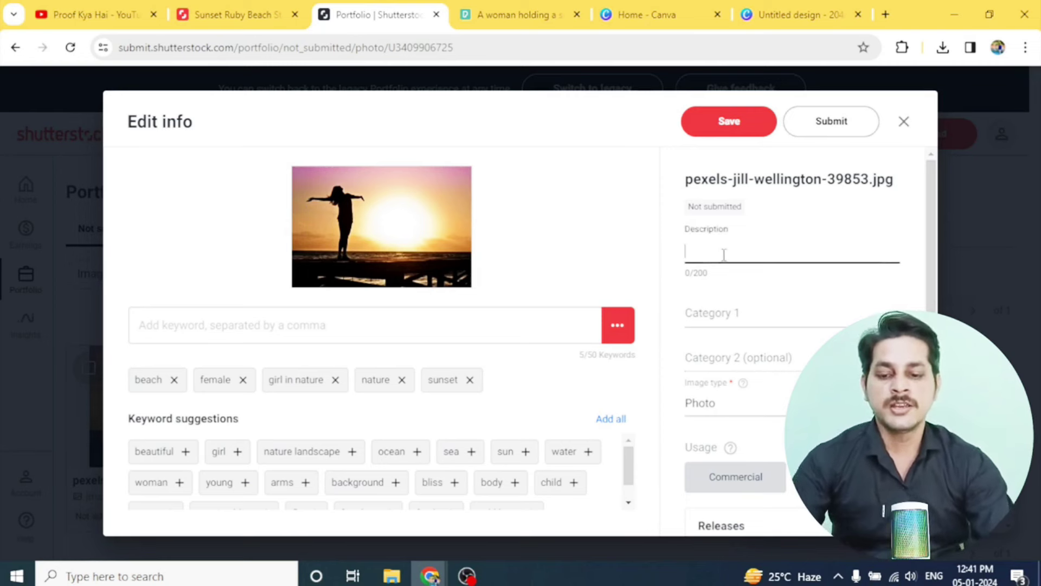
pyautogui.write('Girl Standing In')
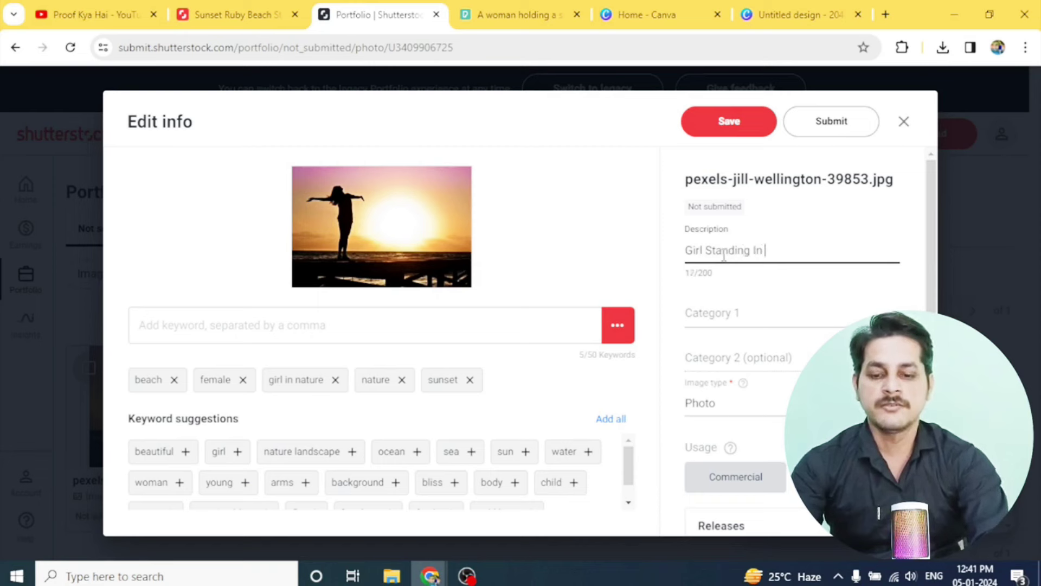
pyautogui.write(' Front')
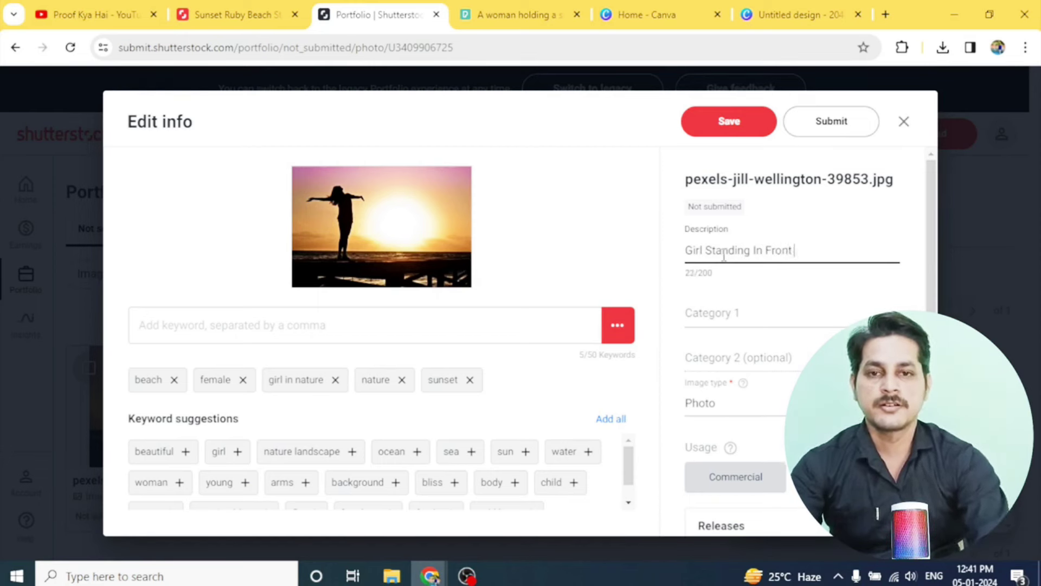
pyautogui.write(' Of Sunset')
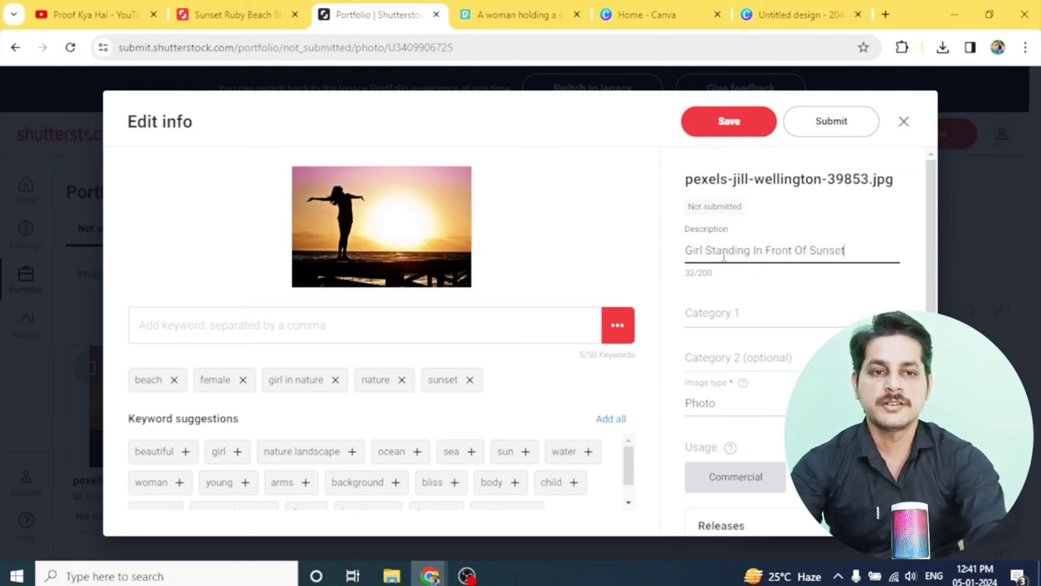
# - Set the photo's first category to People and its optional second category to Nature
pyautogui.click(727, 324)
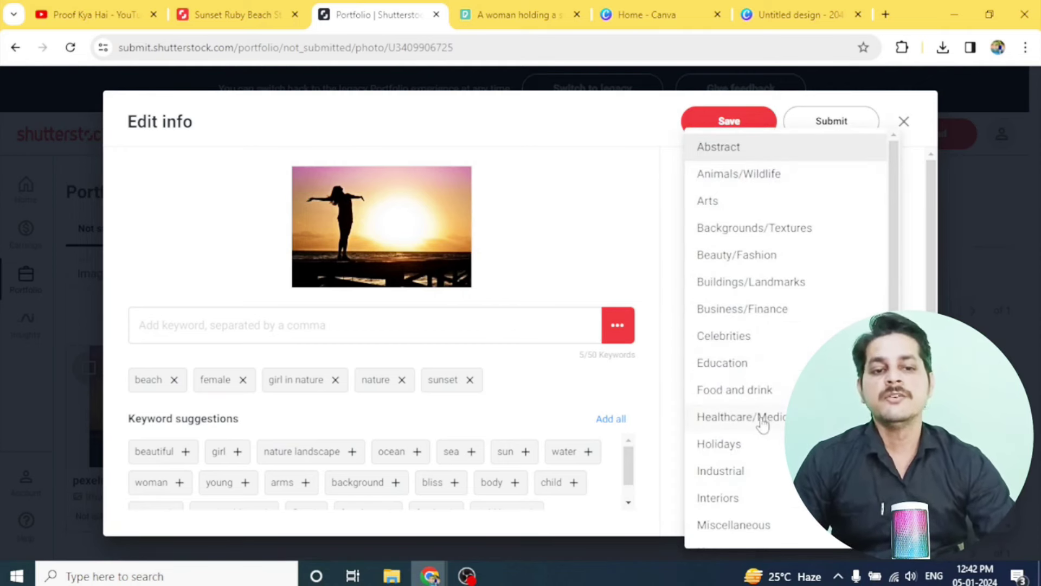
pyautogui.scroll(-3, 767, 433)
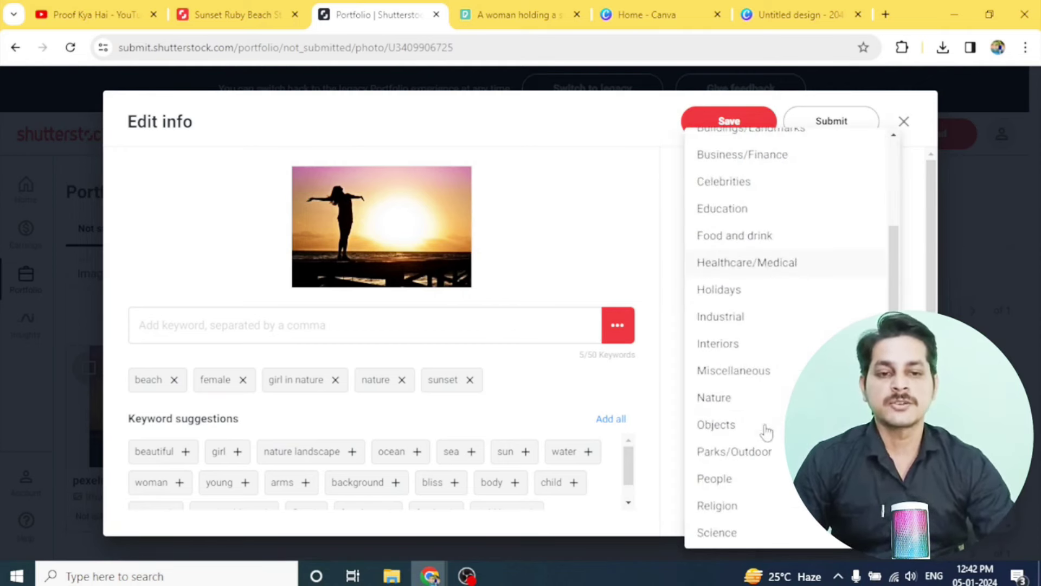
pyautogui.click(751, 481)
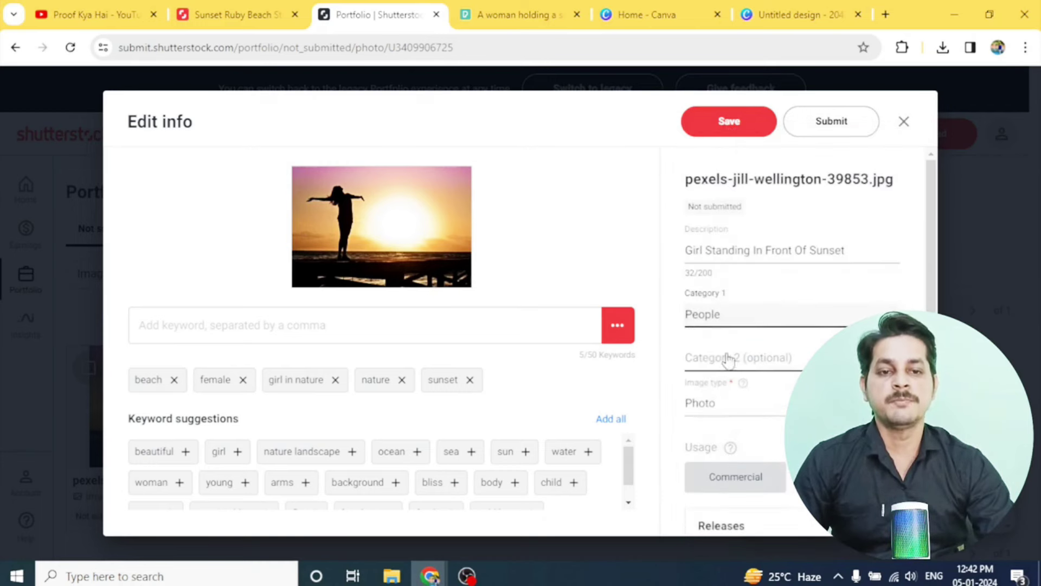
pyautogui.click(739, 366)
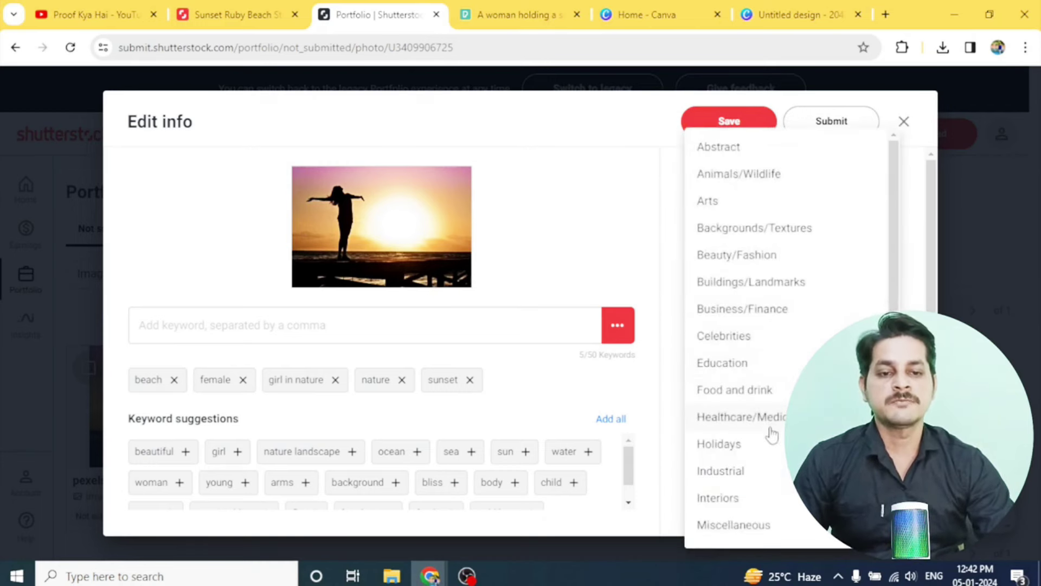
pyautogui.scroll(-3, 772, 432)
pyautogui.scroll(-3, 767, 449)
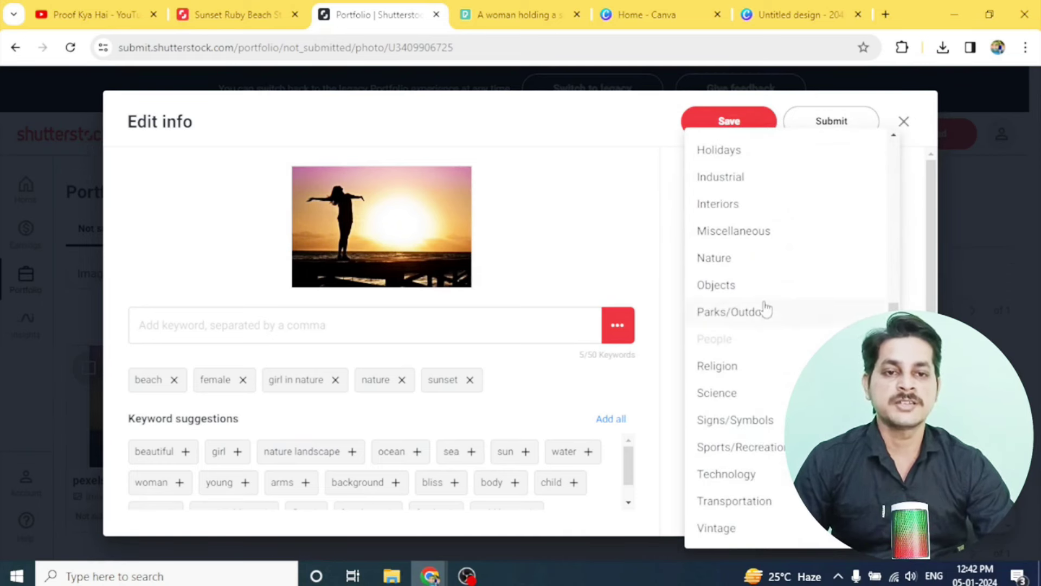
pyautogui.click(767, 266)
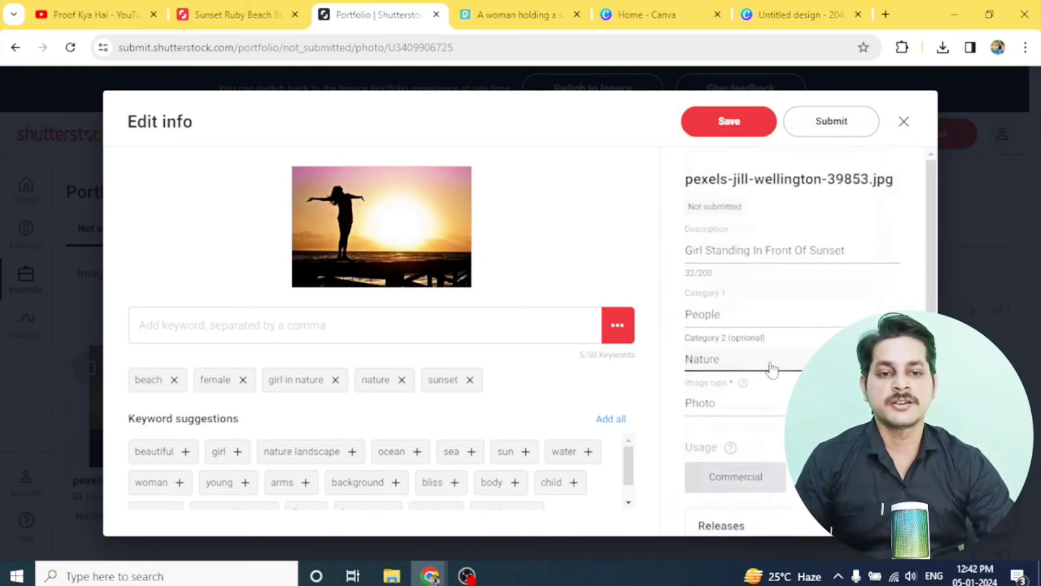
# - Review the image type options and choose Photo
pyautogui.scroll(-1, 769, 360)
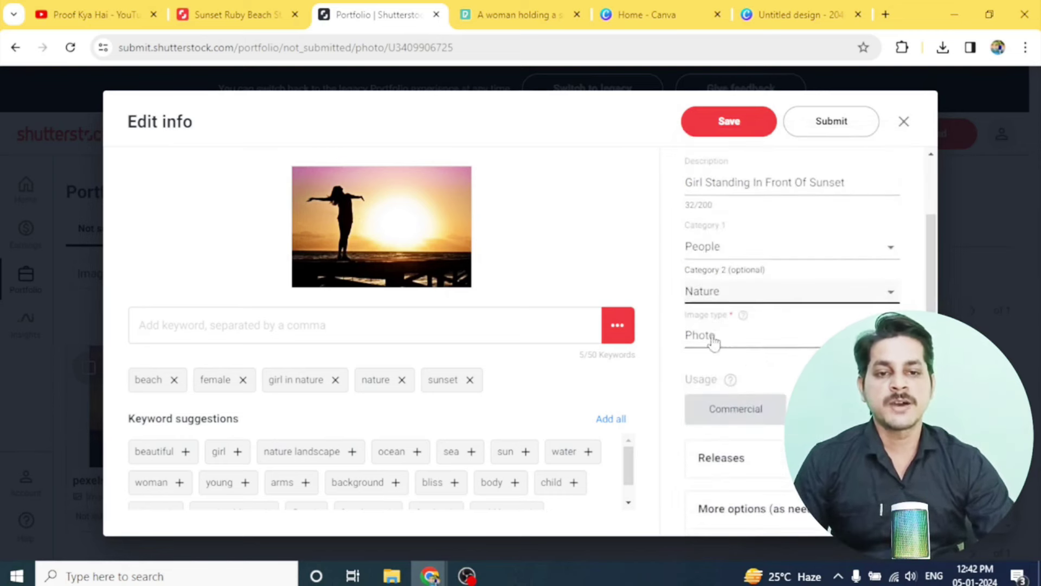
pyautogui.click(740, 342)
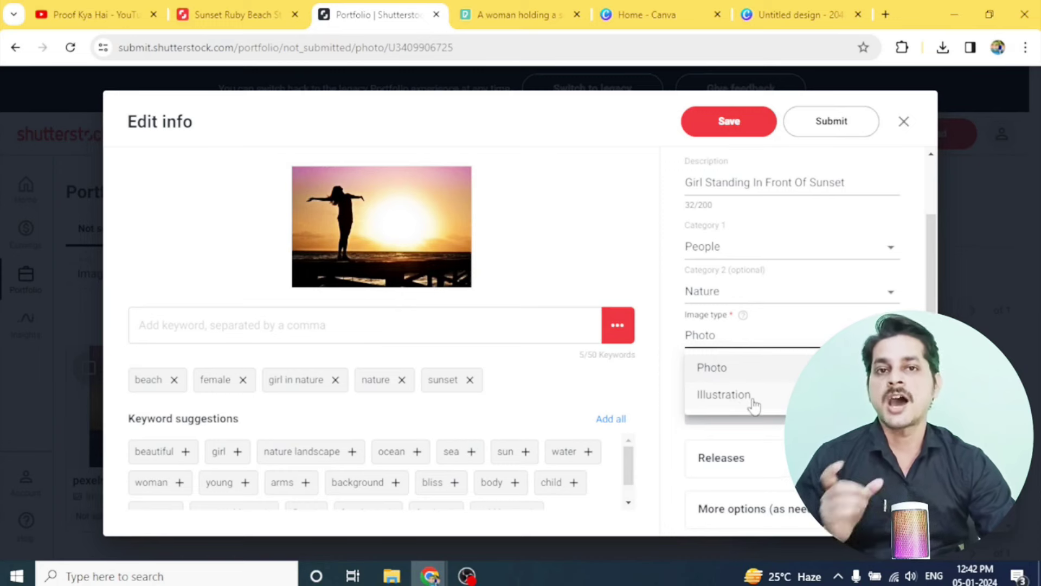
pyautogui.click(728, 375)
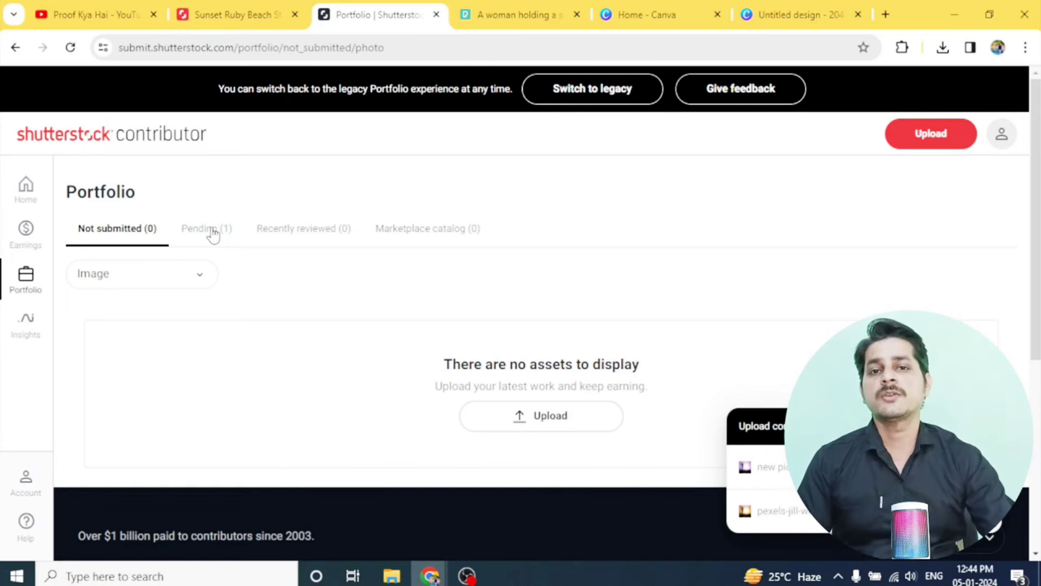
# - Close the sunflower photo on Pexels to browse the free photo feed, and revisit the Sunset Ruby Beach photo on Shutterstock
pyautogui.click(491, 14)
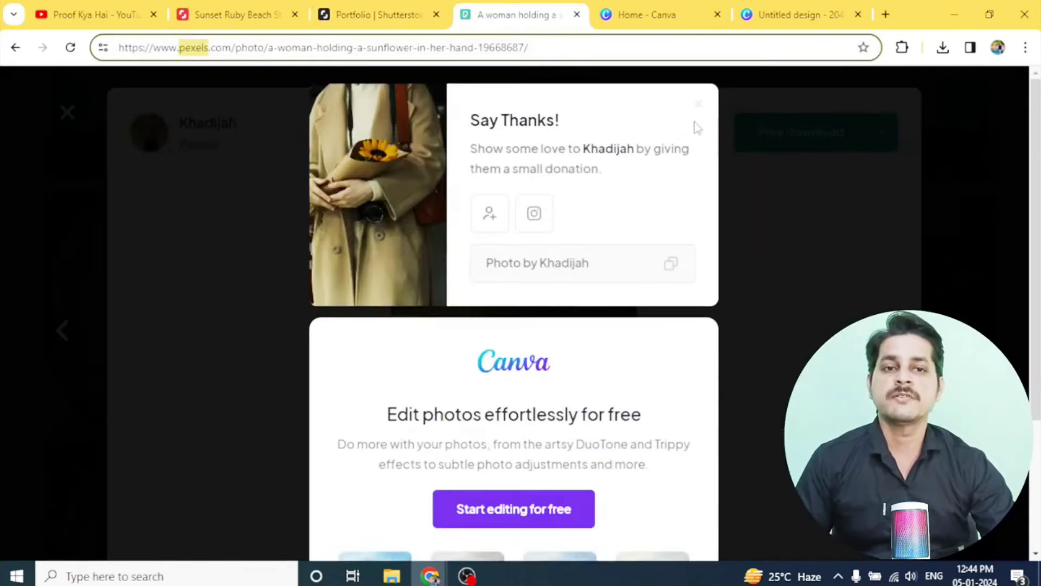
pyautogui.click(697, 105)
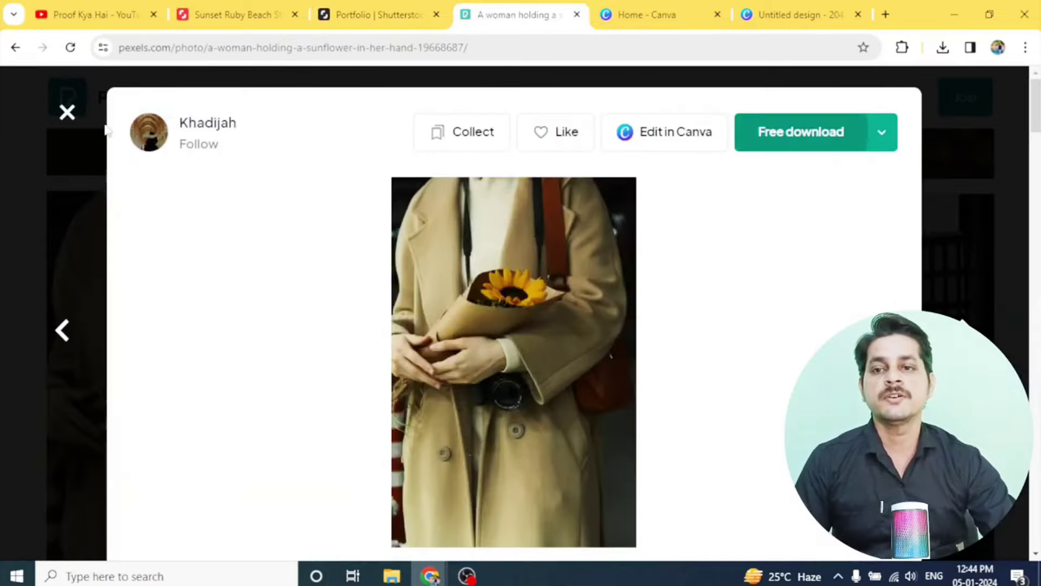
pyautogui.click(67, 113)
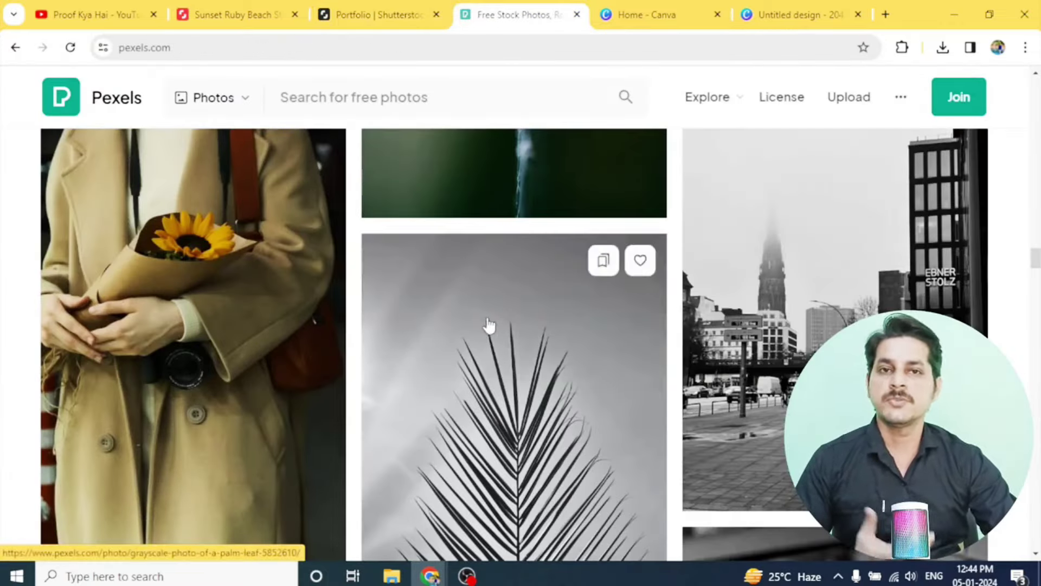
pyautogui.scroll(-10, 490, 326)
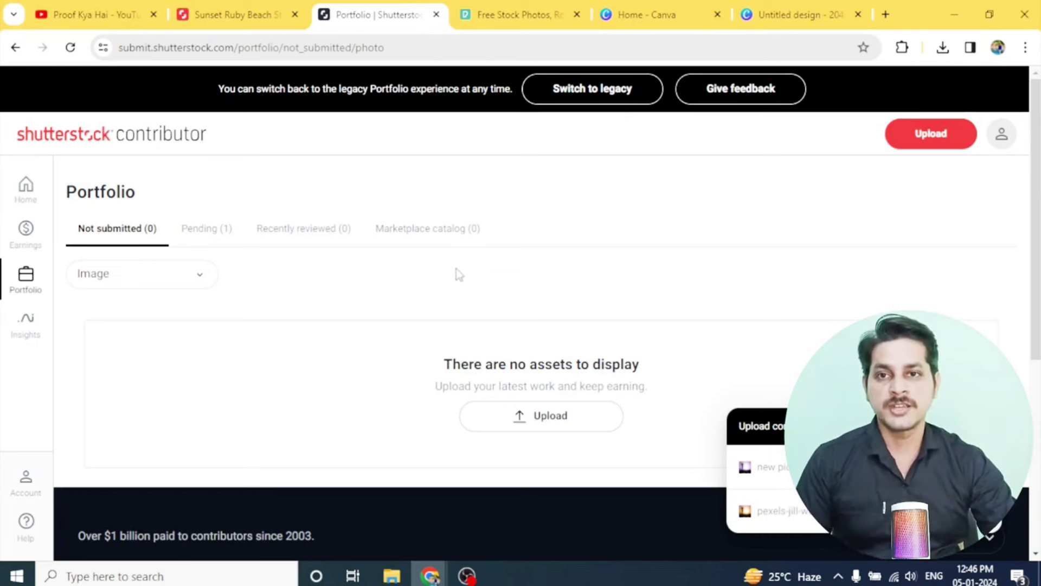
pyautogui.click(256, 6)
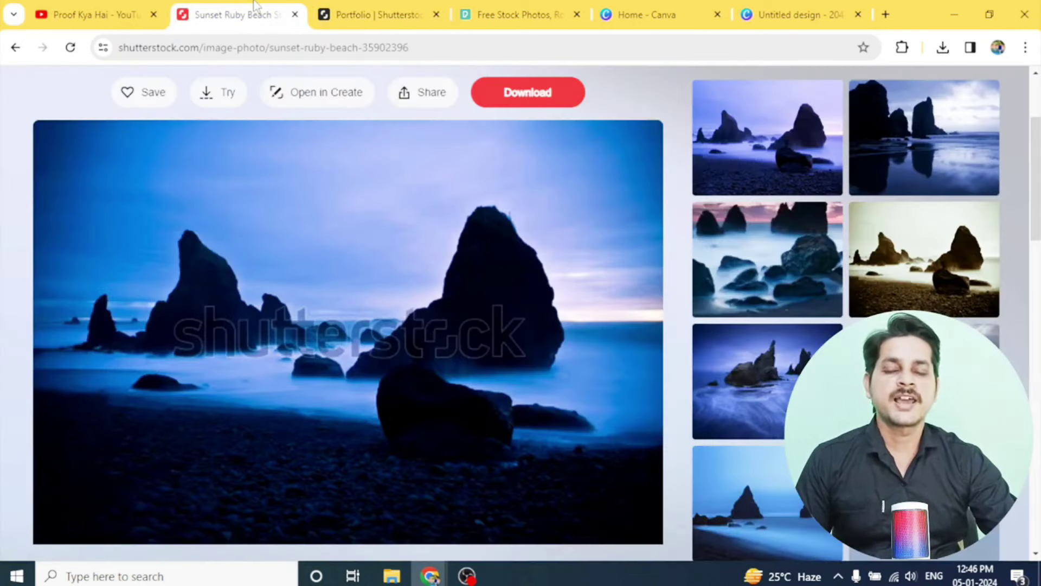